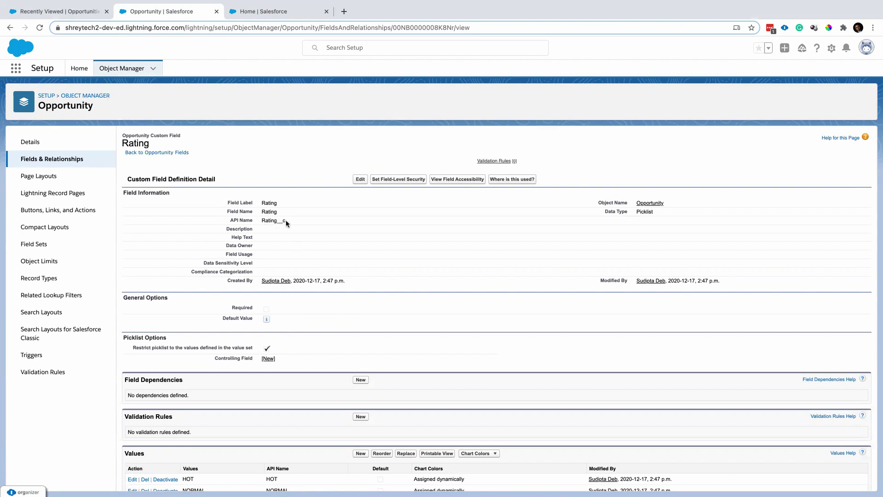
Scroll through the Opportunity Rating field's Values list to confirm HOT and NORMAL
{"action": "scroll", "coordinate": [304, 231], "scroll_direction": "down", "scroll_amount": 2}
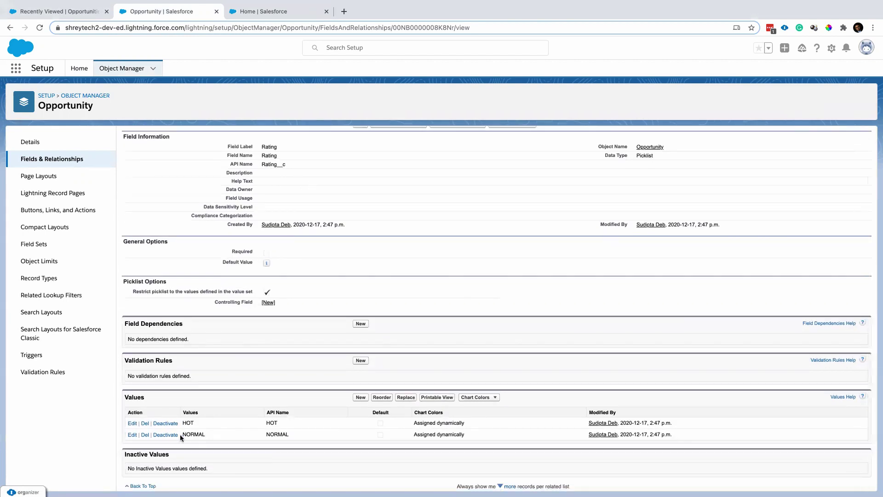
Open the Flows setup page through a Quick Find search for 'flow'
{"action": "left_click", "coordinate": [278, 11]}
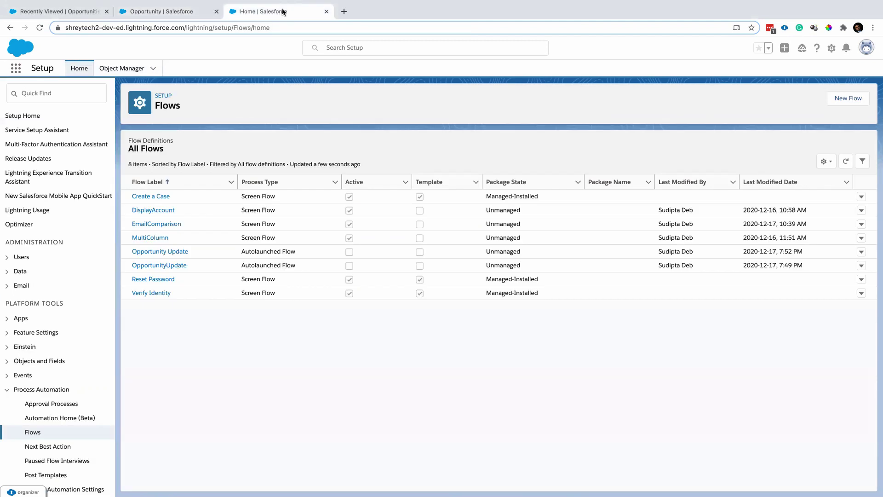
{"action": "left_click", "coordinate": [59, 95]}
{"action": "type", "text": "flow"}
{"action": "left_click", "coordinate": [32, 189]}
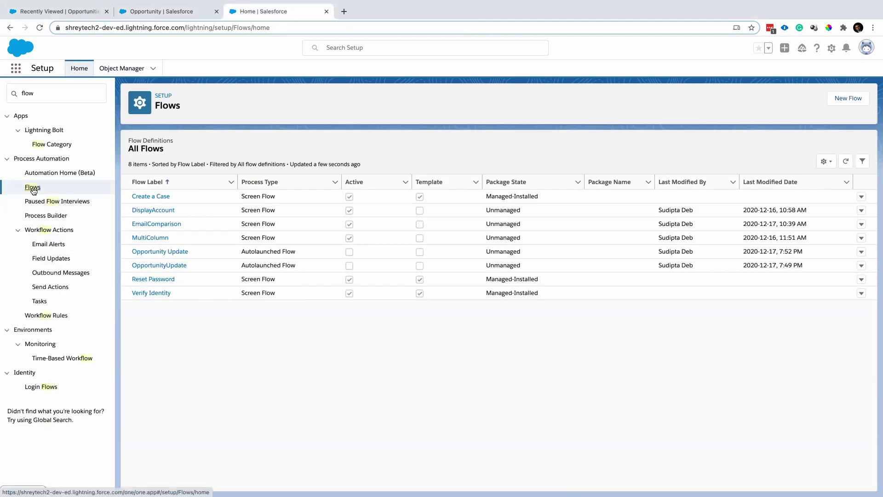
Create a new flow of type Record-Triggered Flow
{"action": "left_click", "coordinate": [844, 100]}
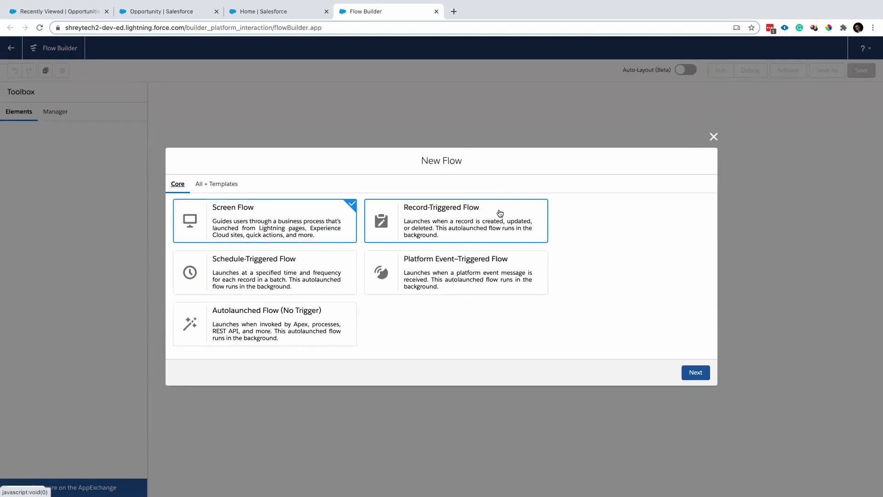
{"action": "left_click", "coordinate": [501, 214]}
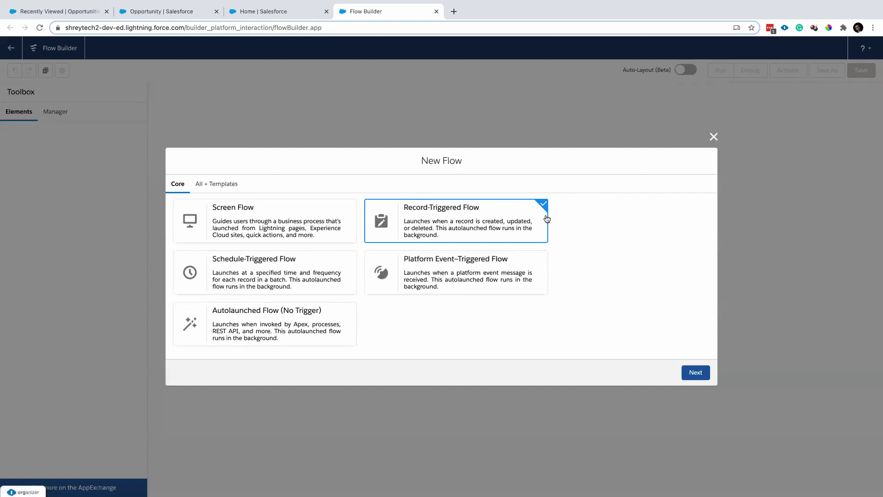
{"action": "left_click", "coordinate": [695, 372]}
Set the trigger to run when a record is created or updated, before it is saved
{"action": "left_click", "coordinate": [505, 219]}
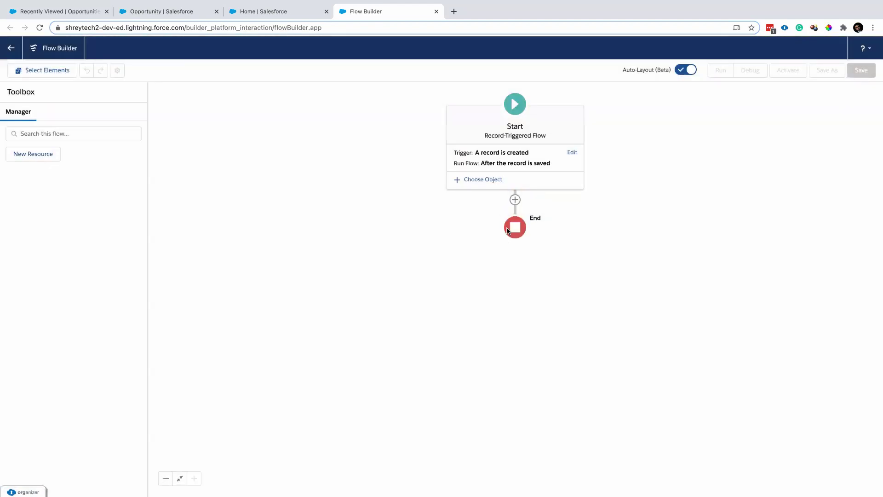
{"action": "left_click", "coordinate": [572, 151]}
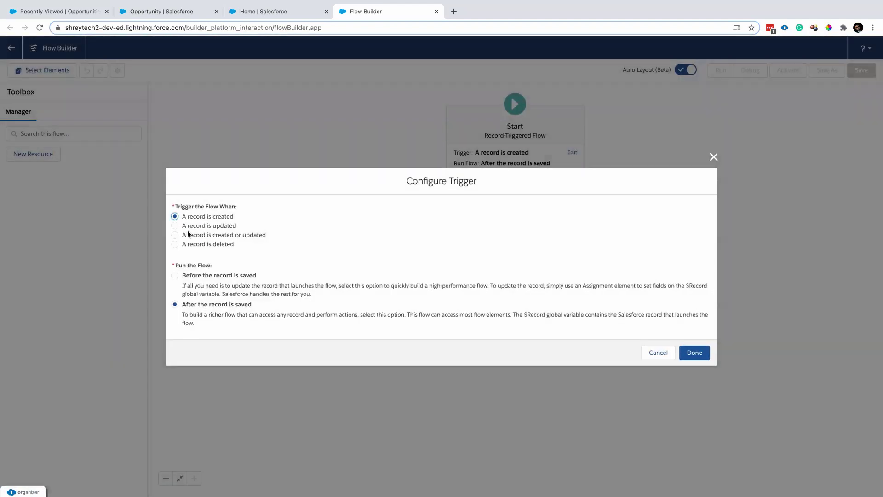
{"action": "left_click", "coordinate": [175, 235]}
{"action": "left_click", "coordinate": [174, 276]}
{"action": "left_click", "coordinate": [693, 352]}
Choose Opportunity as the triggering object with entry condition Amount Is Null False
{"action": "left_click", "coordinate": [495, 180]}
{"action": "left_click", "coordinate": [322, 279]}
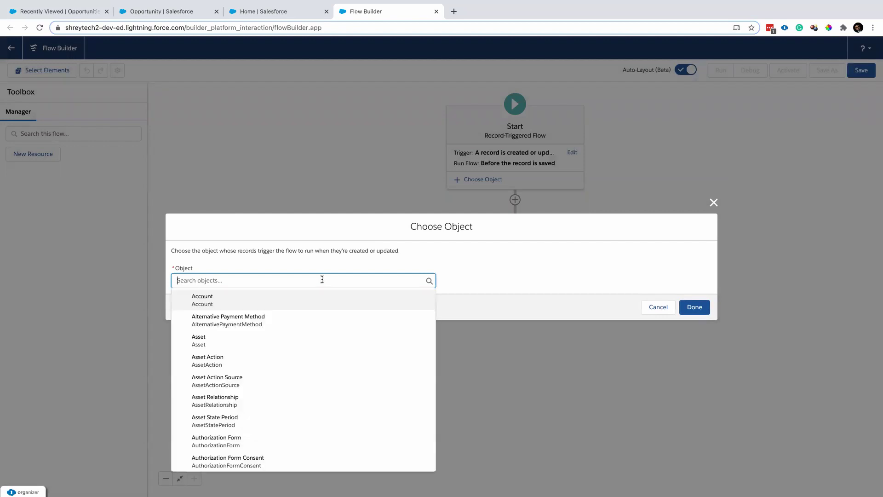
{"action": "type", "text": "Oppor"}
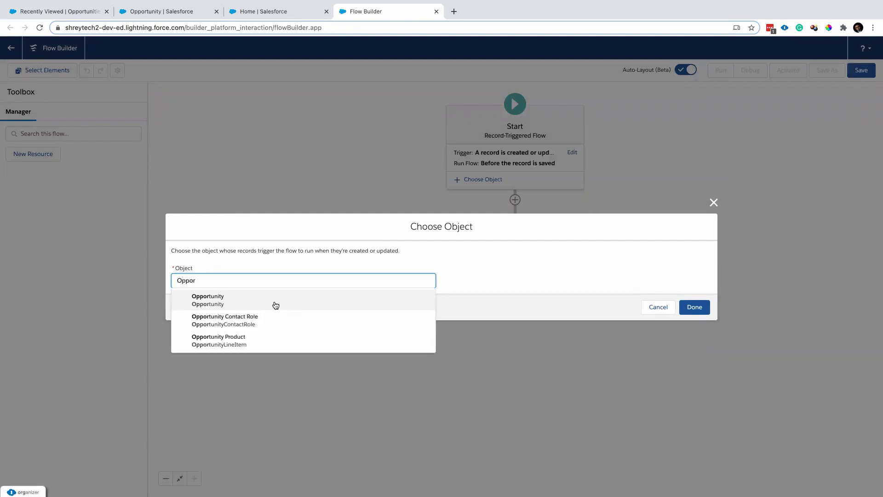
{"action": "left_click", "coordinate": [273, 303]}
{"action": "left_click", "coordinate": [274, 277]}
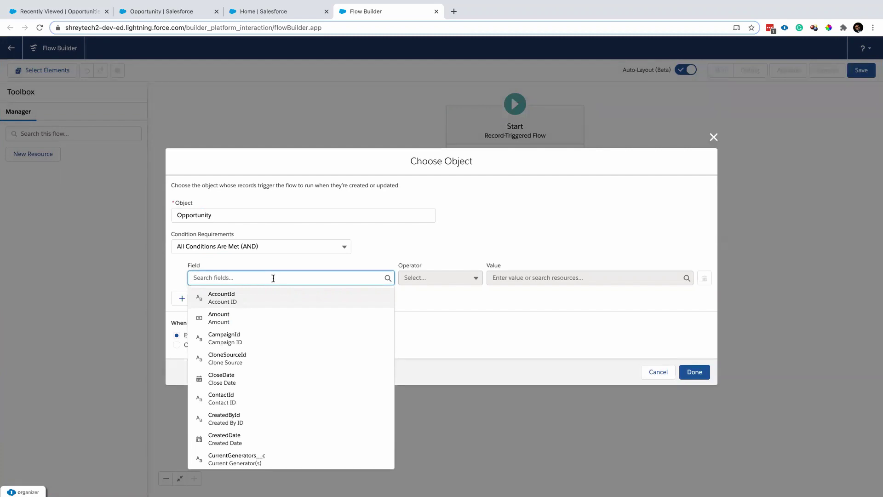
{"action": "left_click", "coordinate": [262, 317]}
{"action": "left_click", "coordinate": [444, 274]}
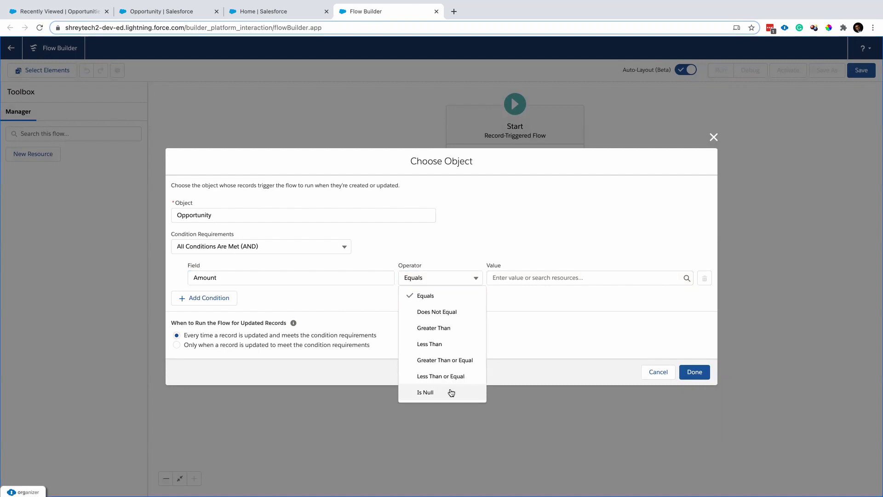
{"action": "left_click", "coordinate": [452, 392]}
{"action": "left_click", "coordinate": [527, 277]}
{"action": "left_click", "coordinate": [529, 327]}
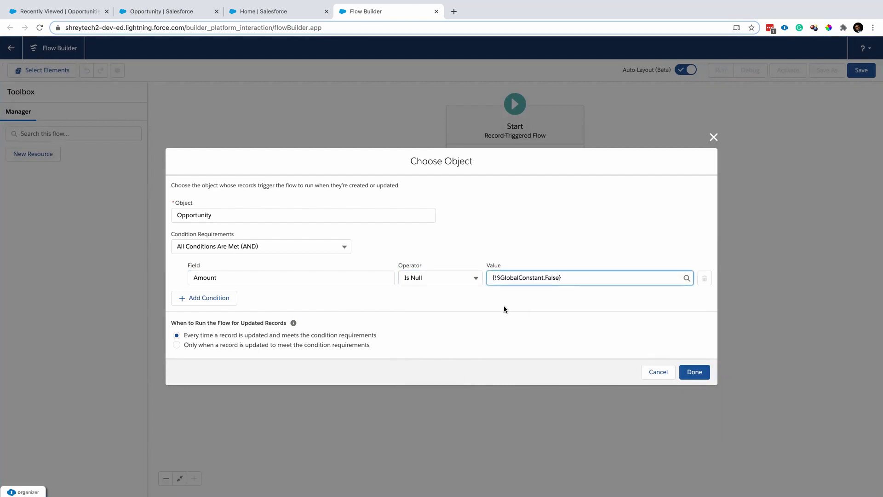
{"action": "left_click", "coordinate": [618, 245]}
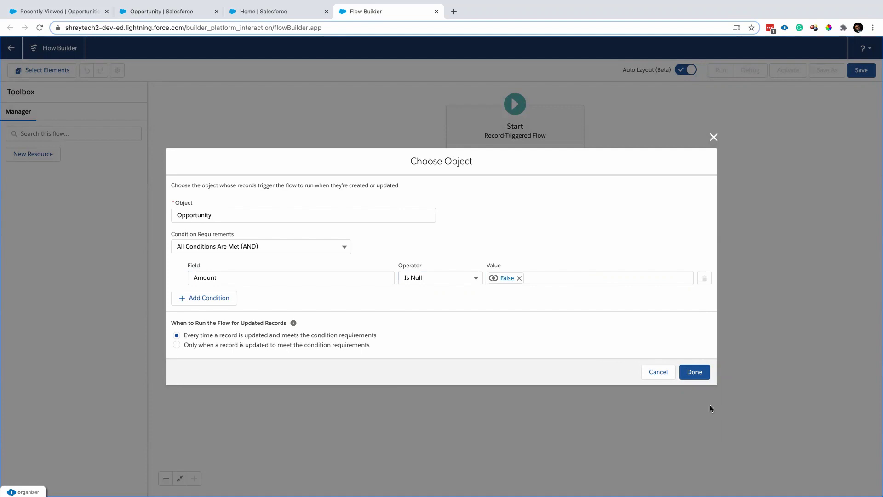
{"action": "left_click", "coordinate": [703, 374]}
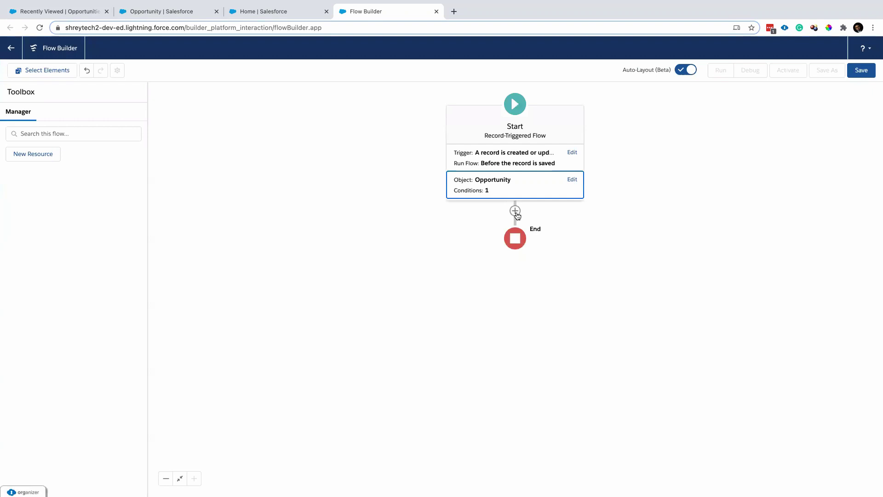
Add a Decision labelled Opportunity Amount Check with a first outcome named Greater
{"action": "left_click", "coordinate": [515, 212]}
{"action": "left_click", "coordinate": [503, 213]}
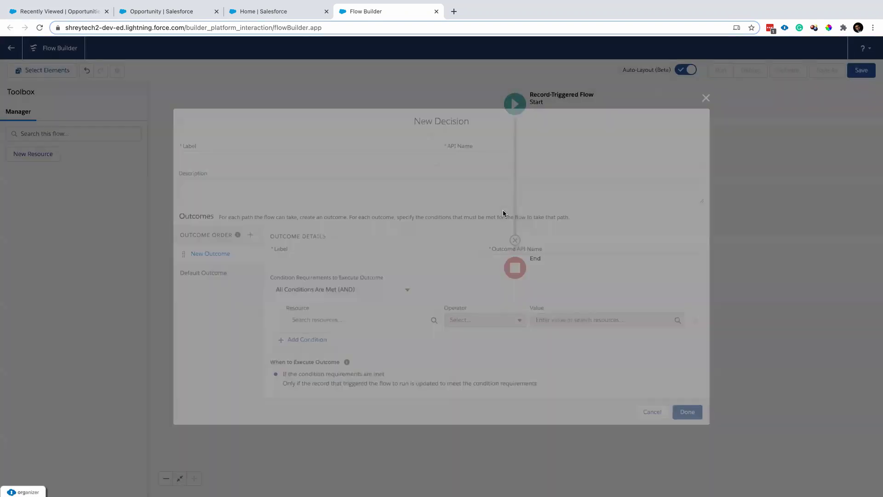
{"action": "type", "text": "G"}
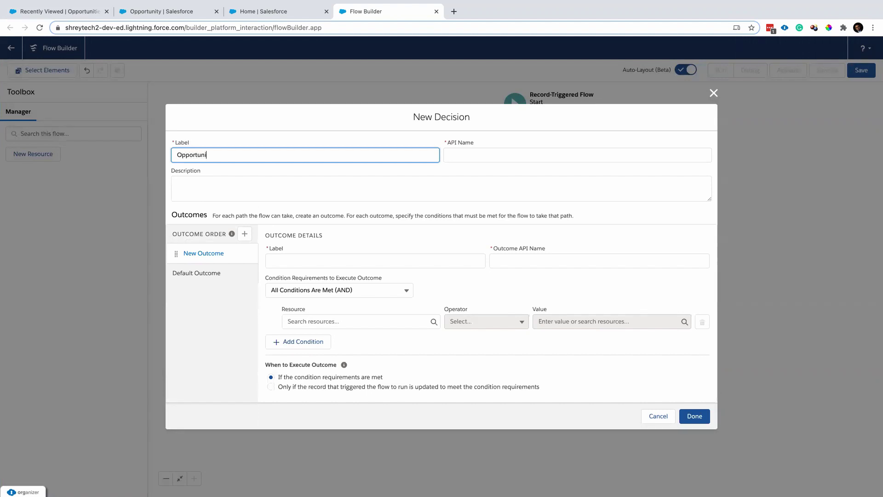
{"action": "type", "text": "Amount Chec"}
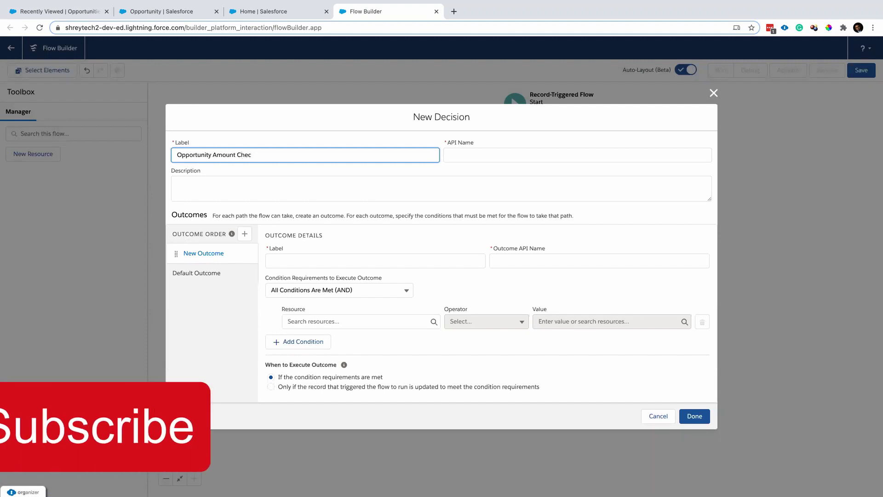
{"action": "type", "text": "k"}
{"action": "key", "text": "Tab"}
{"action": "left_click", "coordinate": [289, 260]}
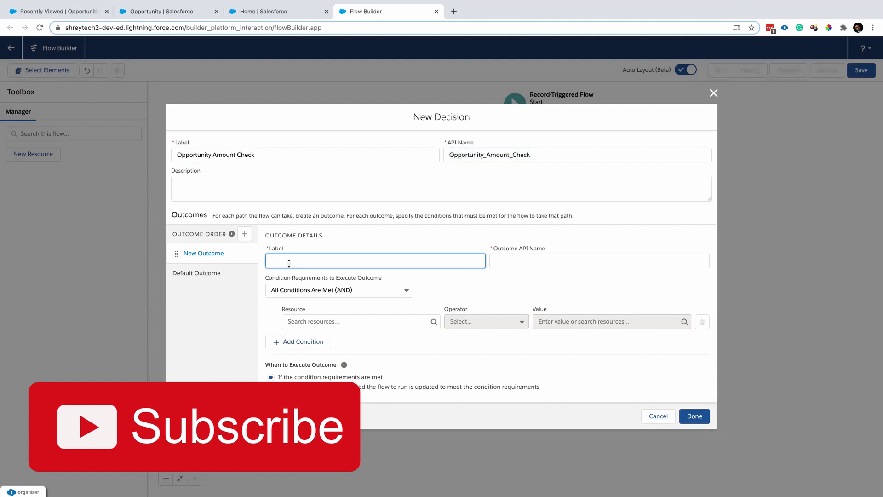
{"action": "type", "text": "Great"}
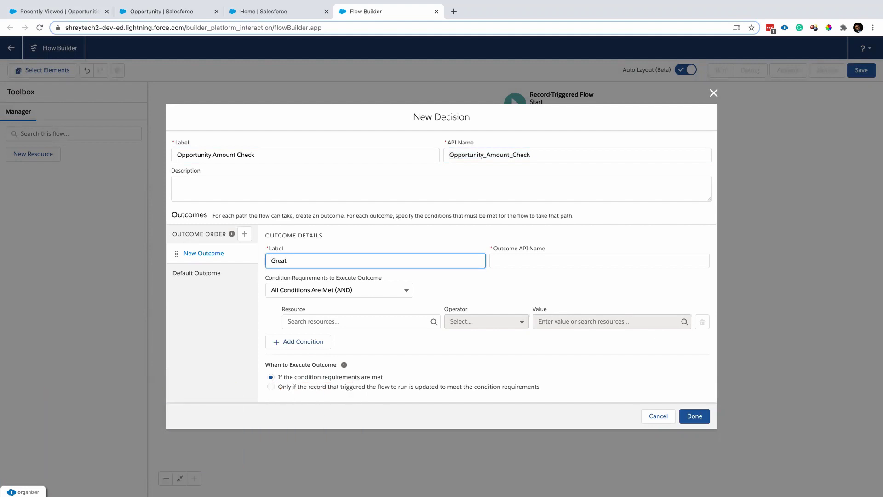
{"action": "type", "text": "er"}
{"action": "key", "text": "Tab"}
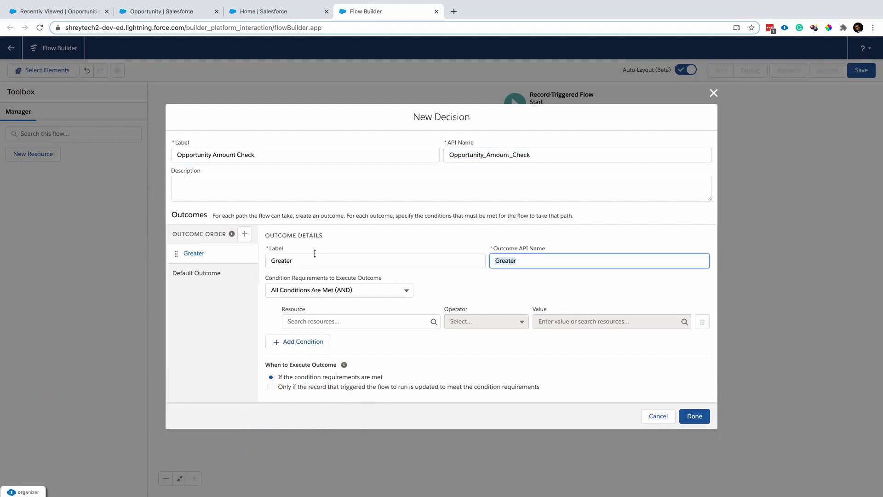
Give Greater the condition $Record.Amount Does Not Equal $Record__Prior.Amount and add a second row
{"action": "left_click", "coordinate": [327, 322]}
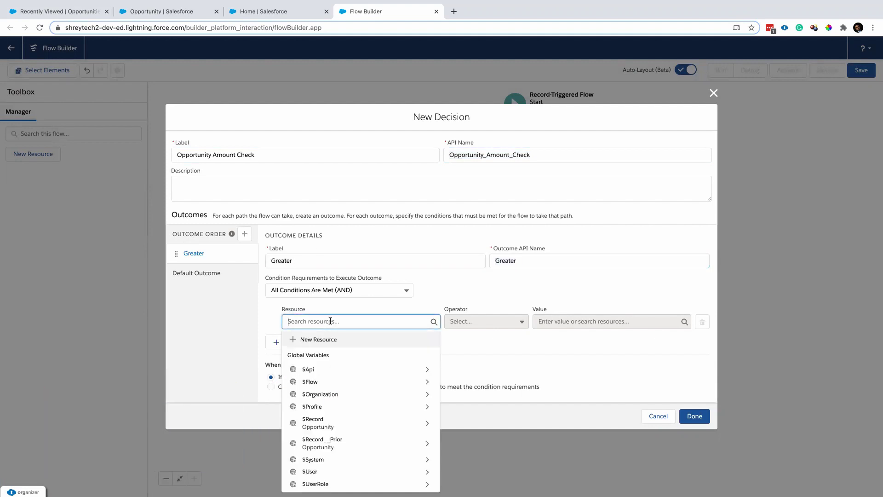
{"action": "left_click", "coordinate": [341, 422]}
{"action": "type", "text": "amount"}
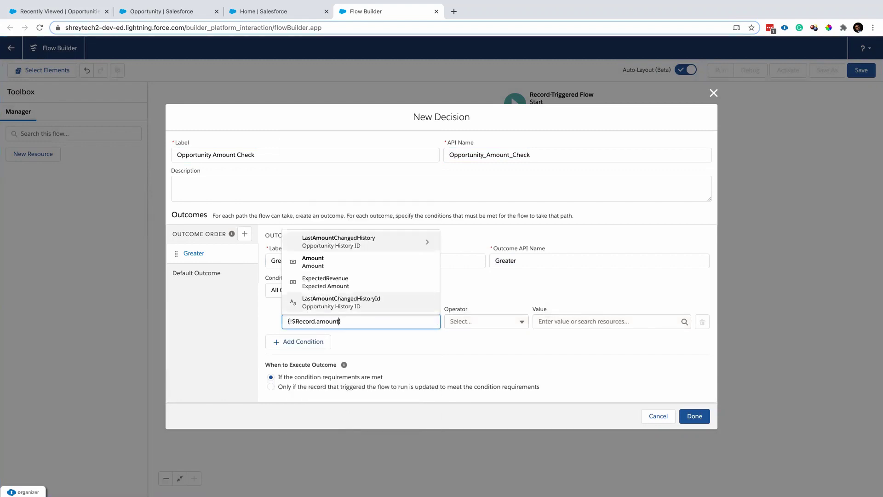
{"action": "left_click", "coordinate": [331, 261]}
{"action": "left_click", "coordinate": [483, 322]}
{"action": "left_click", "coordinate": [487, 358]}
{"action": "left_click", "coordinate": [581, 321]}
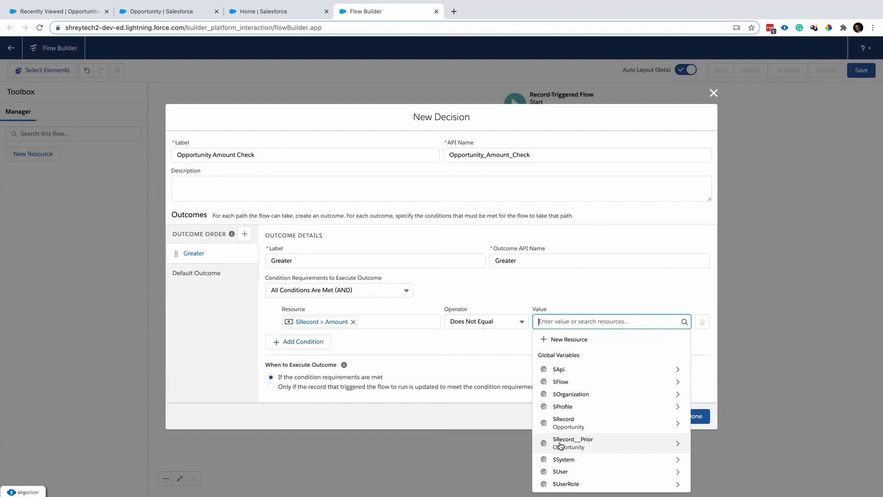
{"action": "left_click", "coordinate": [584, 444]}
{"action": "type", "text": "amount}"}
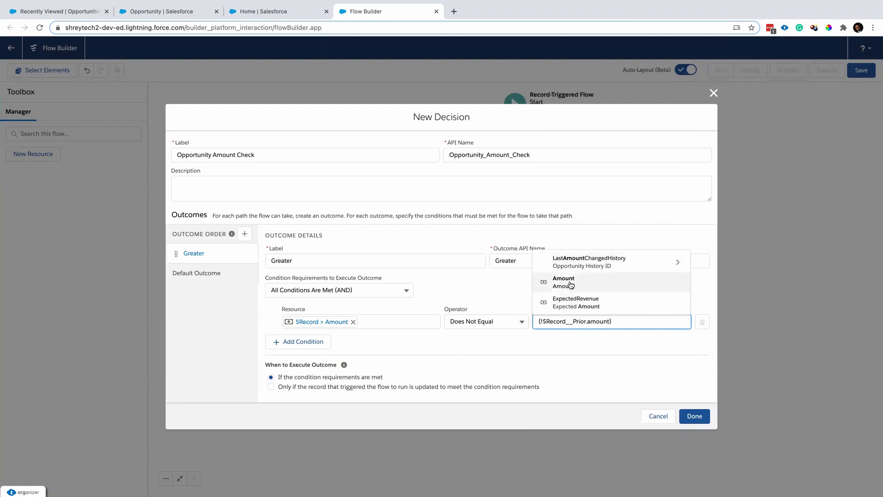
{"action": "left_click", "coordinate": [571, 281]}
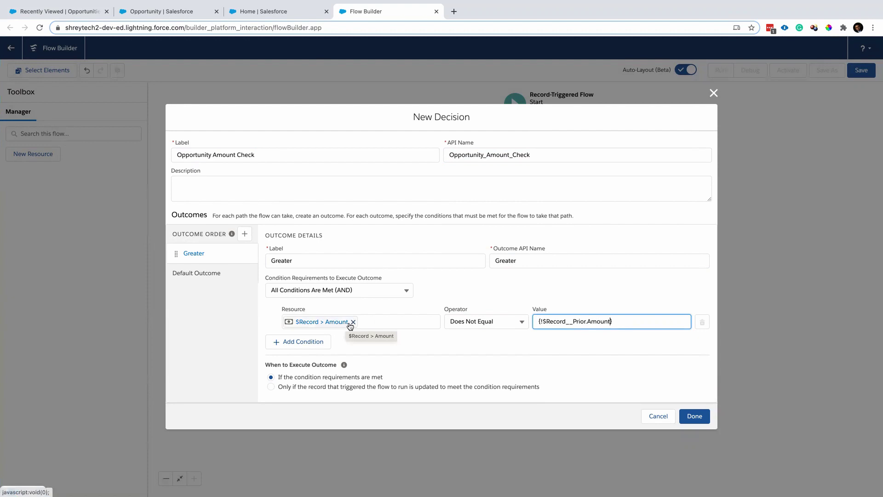
{"action": "left_click", "coordinate": [306, 348]}
{"action": "left_click", "coordinate": [315, 337]}
Make the second condition $Record.Amount Greater Than 100000
{"action": "type", "text": "rec"}
{"action": "left_click", "coordinate": [323, 297]}
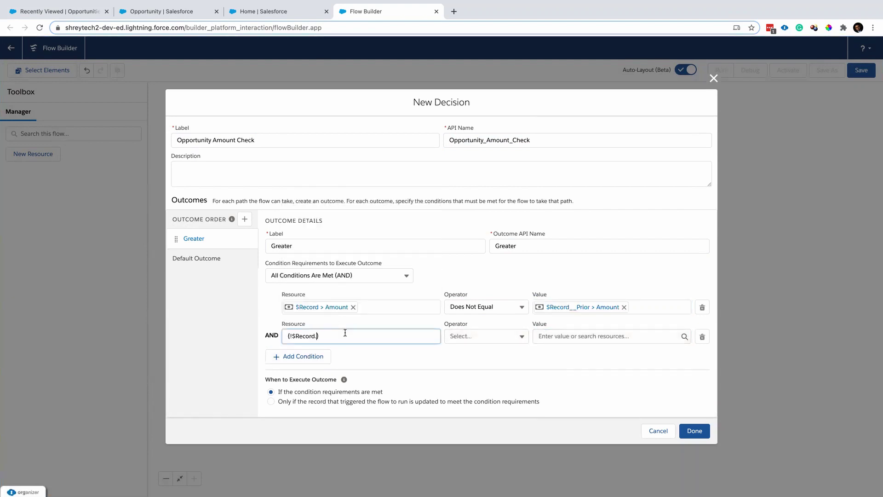
{"action": "type", "text": "amoun"}
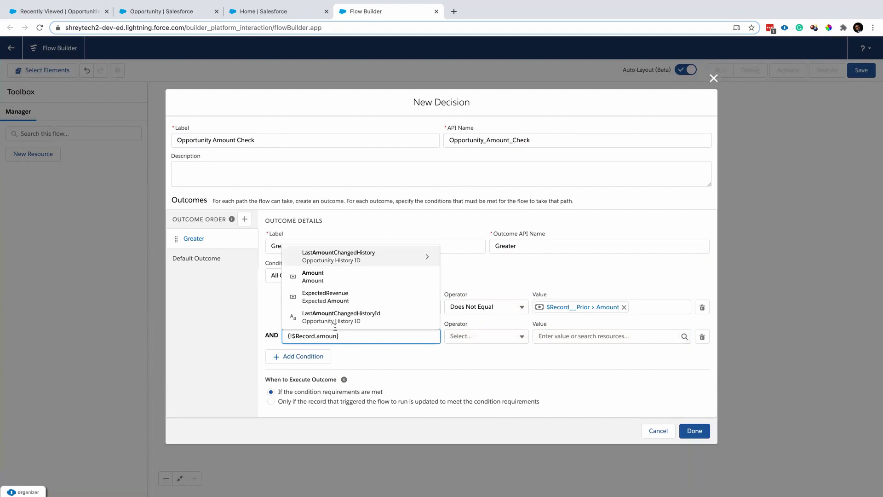
{"action": "left_click", "coordinate": [322, 276]}
{"action": "left_click", "coordinate": [515, 337]}
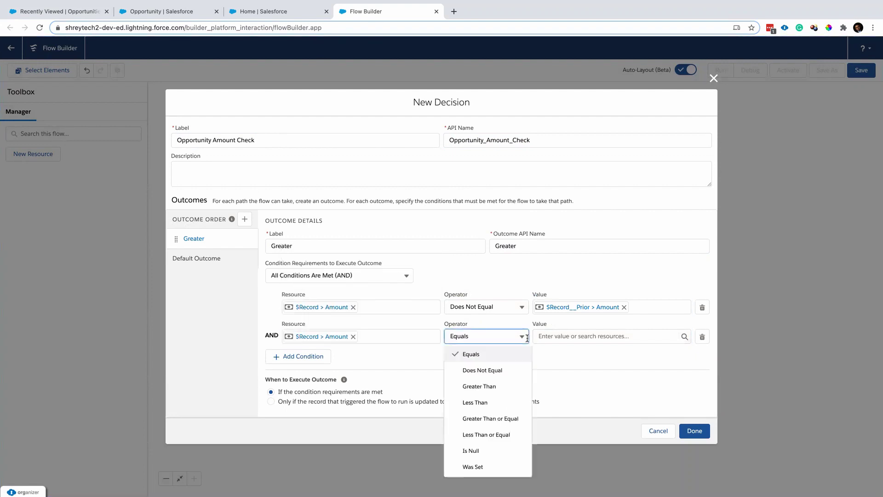
{"action": "left_click", "coordinate": [504, 387]}
{"action": "left_click", "coordinate": [556, 335]}
{"action": "type", "text": "100000"}
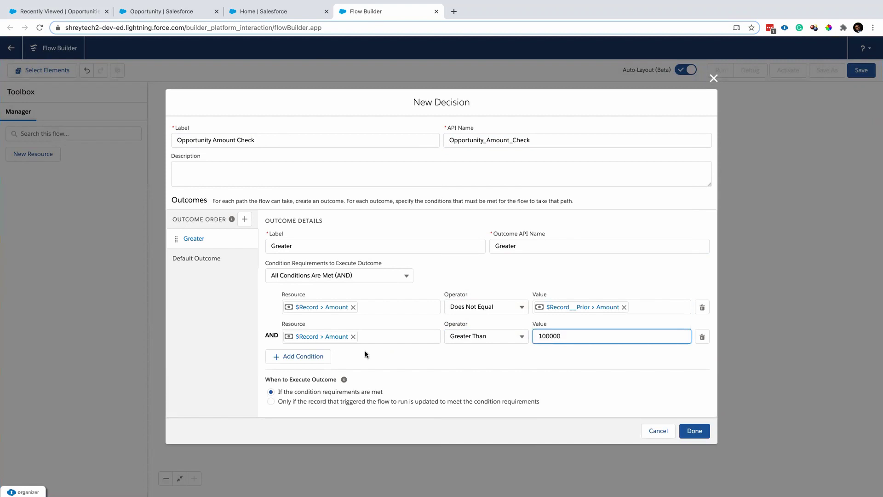
Add a third condition requiring $Record.Rating Does Not Equal HOT
{"action": "left_click", "coordinate": [303, 356]}
{"action": "left_click", "coordinate": [313, 351]}
{"action": "type", "text": "rec"}
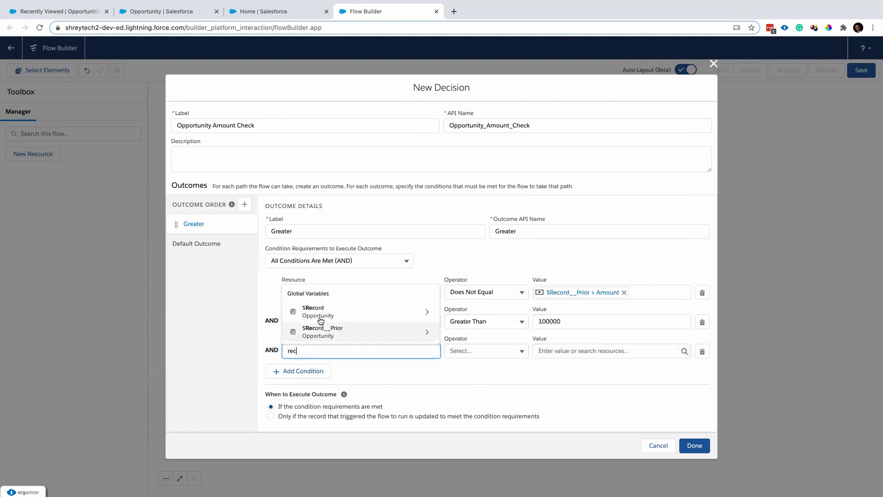
{"action": "left_click", "coordinate": [320, 321]}
{"action": "type", "text": "rati"}
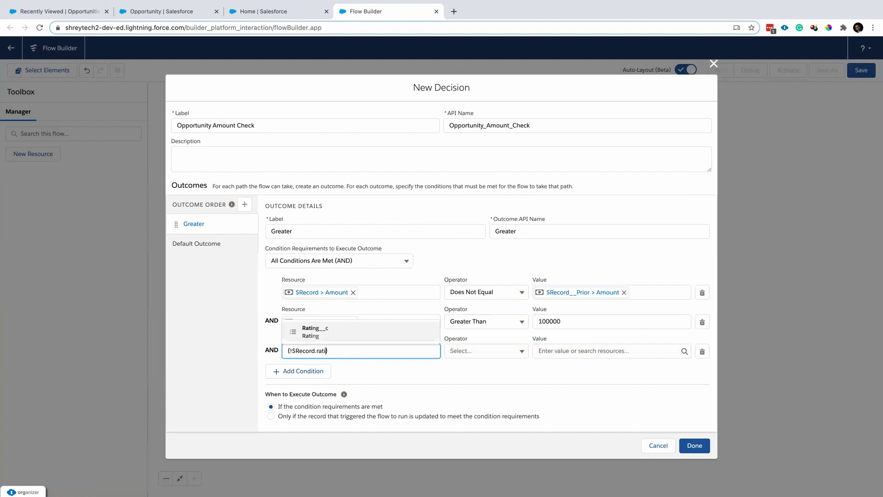
{"action": "left_click", "coordinate": [337, 334]}
{"action": "left_click", "coordinate": [500, 353]}
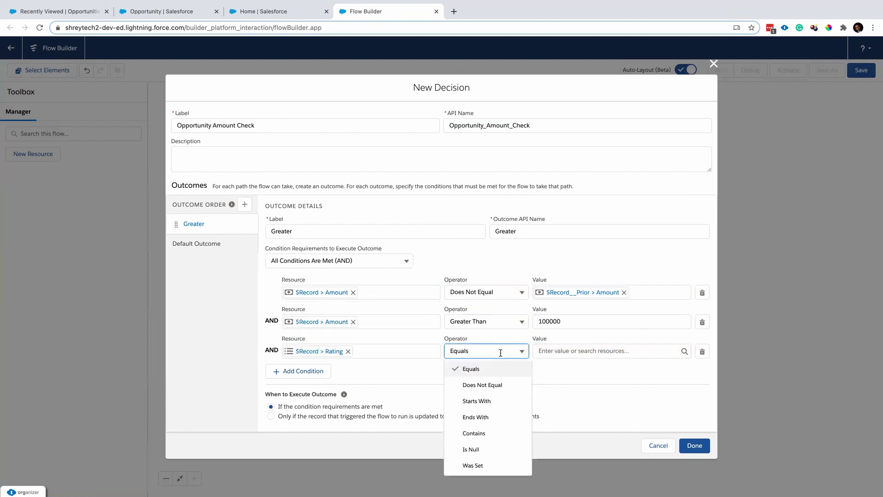
{"action": "left_click", "coordinate": [497, 387]}
{"action": "left_click", "coordinate": [563, 355]}
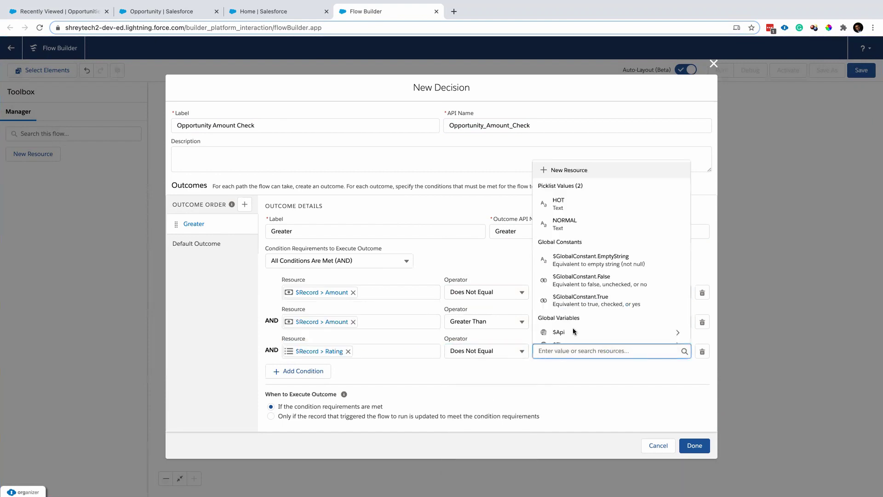
{"action": "left_click", "coordinate": [570, 201]}
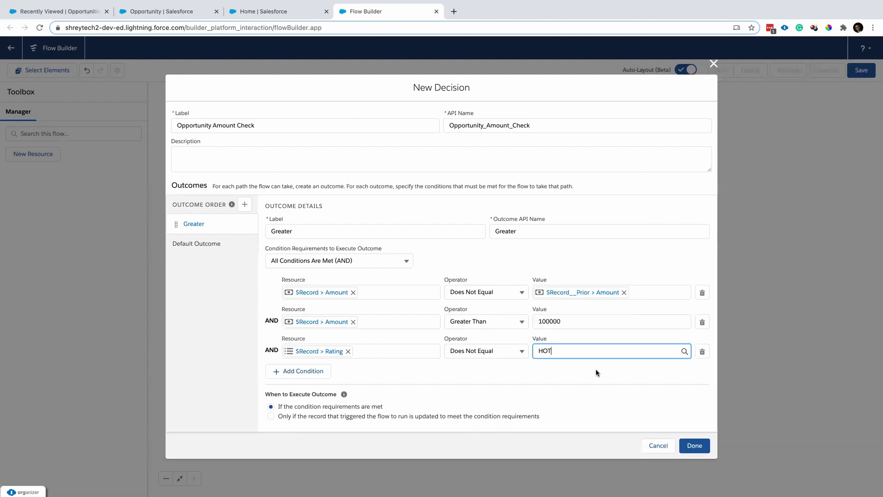
{"action": "left_click", "coordinate": [454, 375]}
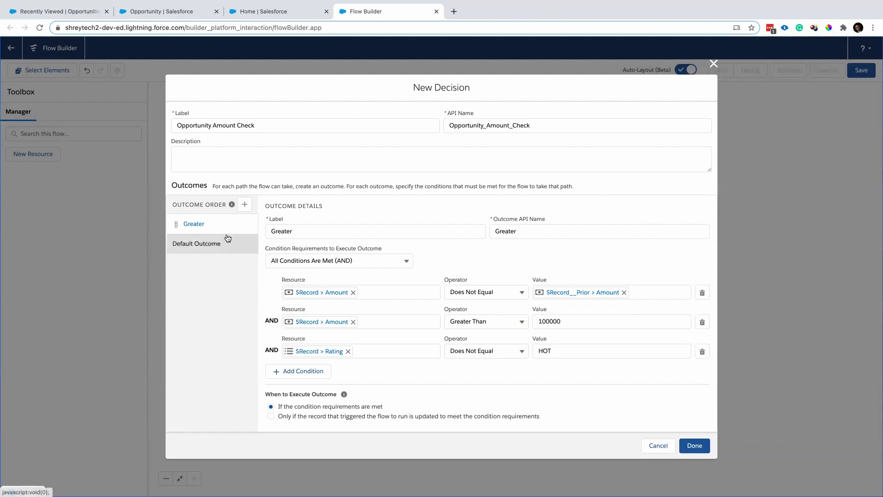
{"action": "left_click", "coordinate": [243, 205]}
Label the new outcome Less Than Equal, conditioned on Amount Does Not Equal $Record__Prior.Amount
{"action": "type", "text": "Less Than Equal"}
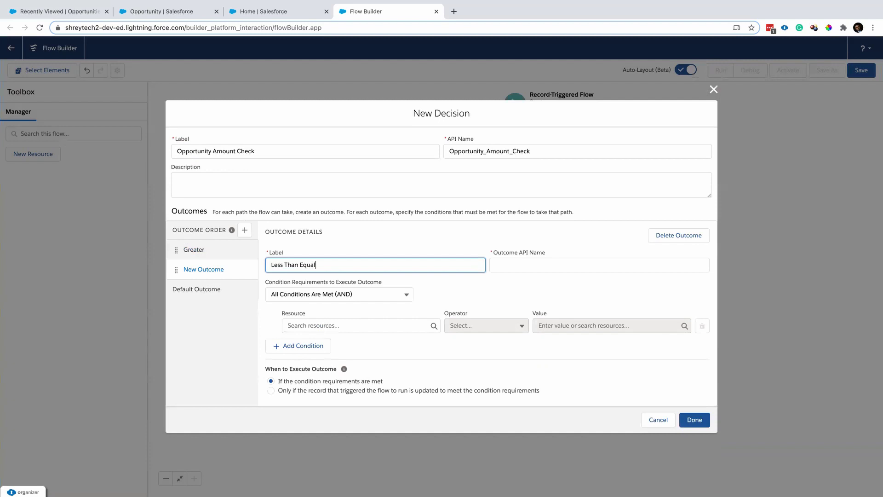
{"action": "key", "text": "Tab"}
{"action": "left_click", "coordinate": [317, 326]}
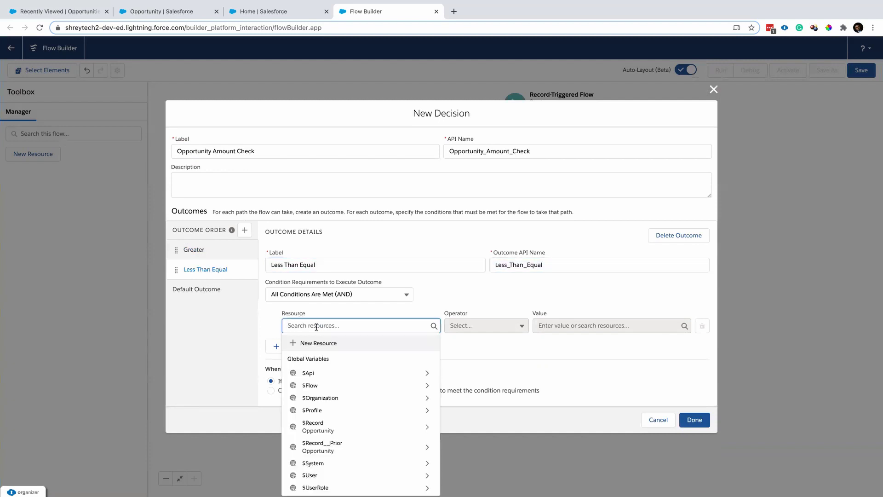
{"action": "left_click", "coordinate": [329, 425]}
{"action": "type", "text": ".amoun"}
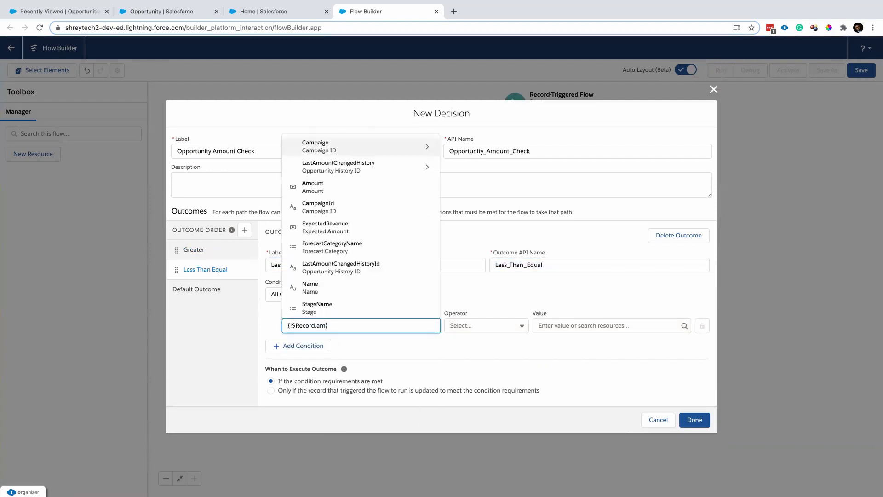
{"action": "left_click", "coordinate": [367, 269]}
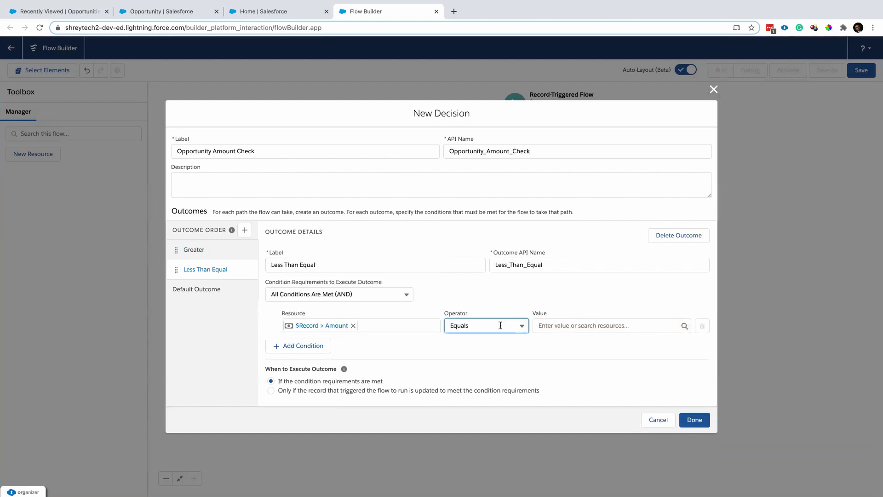
{"action": "left_click", "coordinate": [502, 325]}
{"action": "left_click", "coordinate": [501, 424]}
{"action": "left_click", "coordinate": [565, 322]}
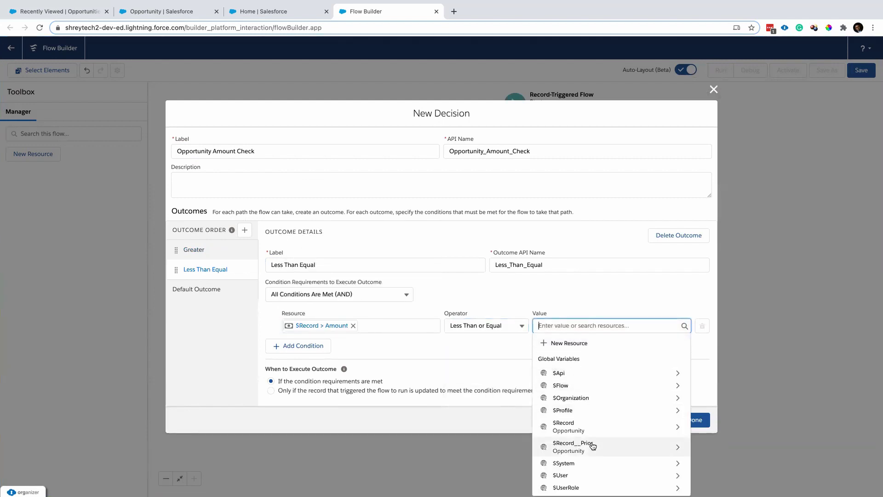
{"action": "left_click", "coordinate": [486, 328]}
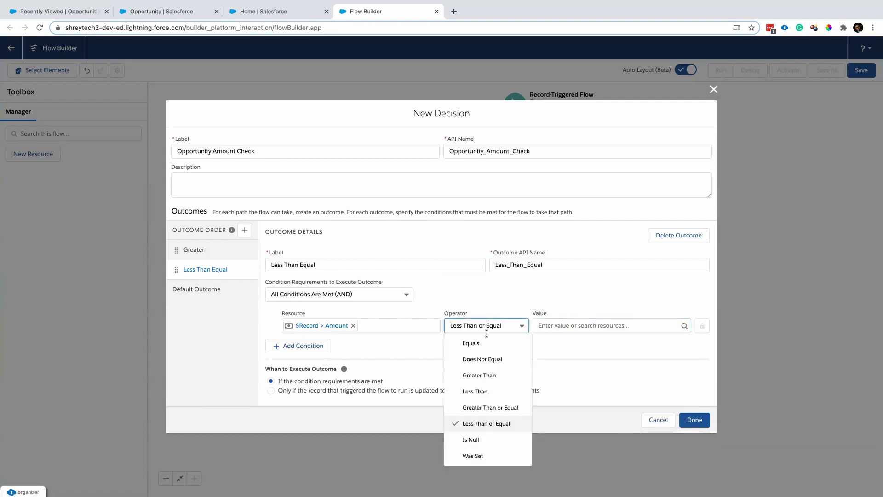
{"action": "left_click", "coordinate": [488, 359]}
{"action": "left_click", "coordinate": [575, 327]}
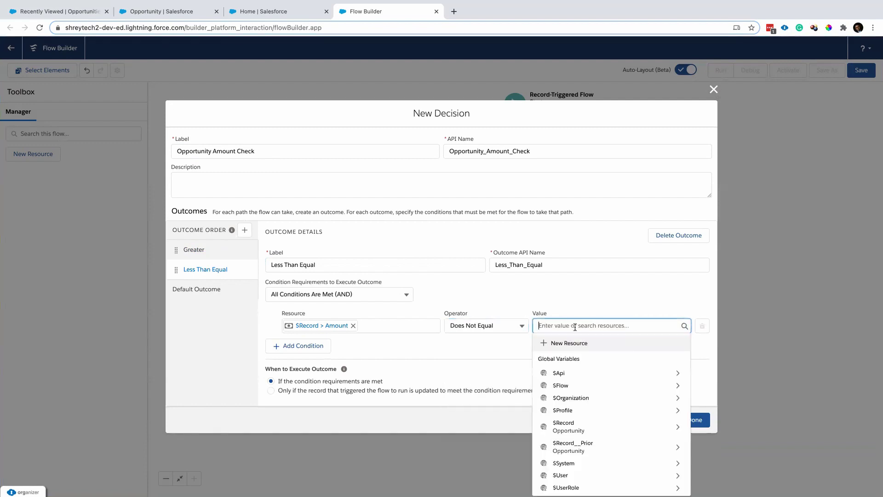
{"action": "left_click", "coordinate": [579, 445]}
{"action": "type", "text": "amount"}
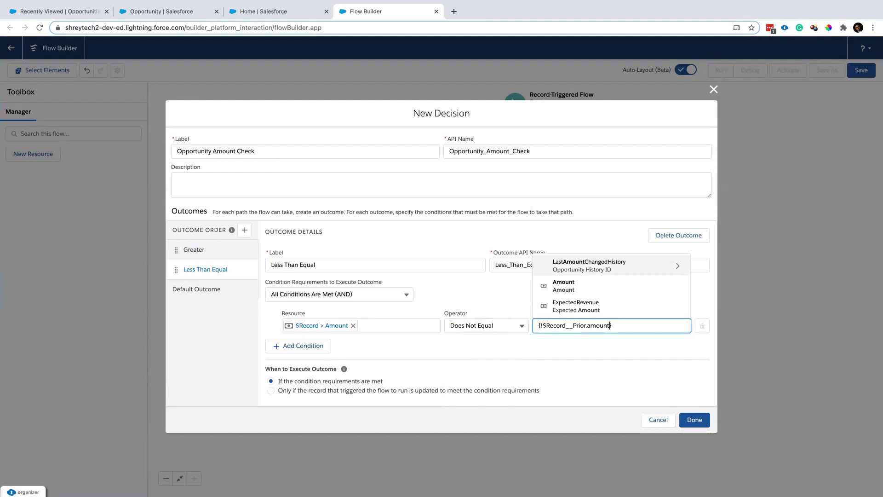
{"action": "left_click", "coordinate": [592, 289]}
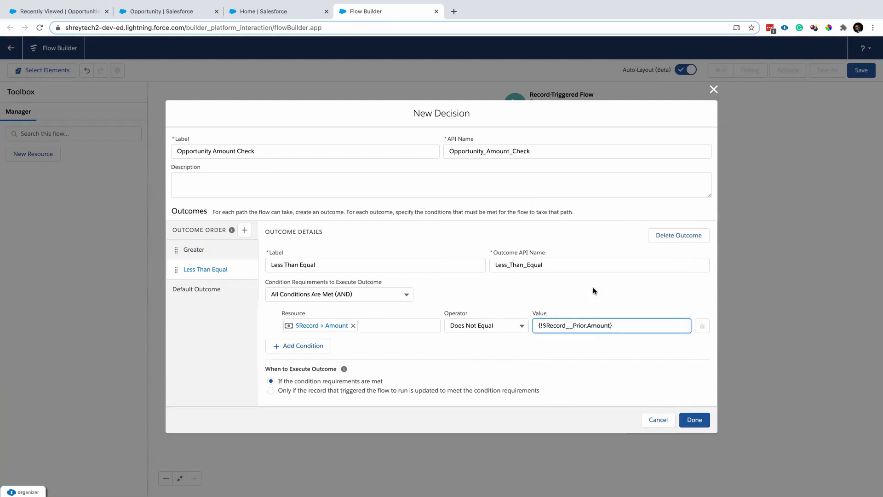
Add a second condition requiring Amount Less Than or Equal to 100000
{"action": "left_click", "coordinate": [320, 353]}
{"action": "left_click", "coordinate": [320, 341]}
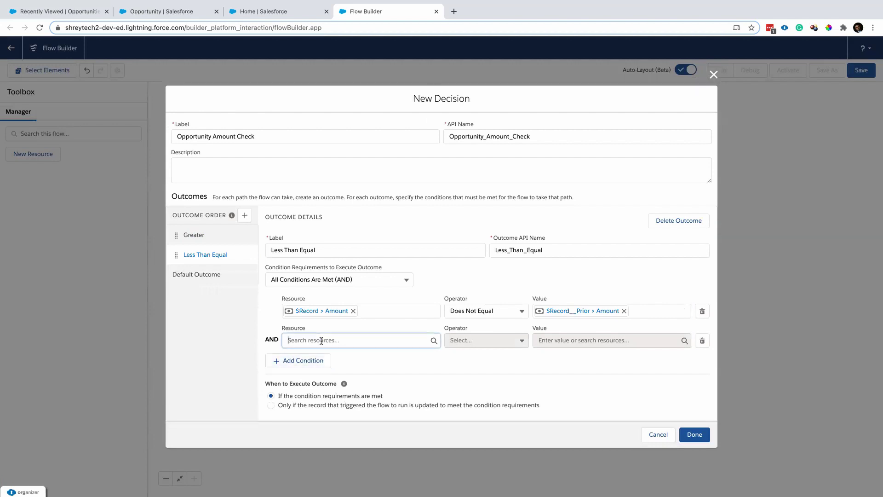
{"action": "type", "text": "rec"}
{"action": "left_click", "coordinate": [327, 302]}
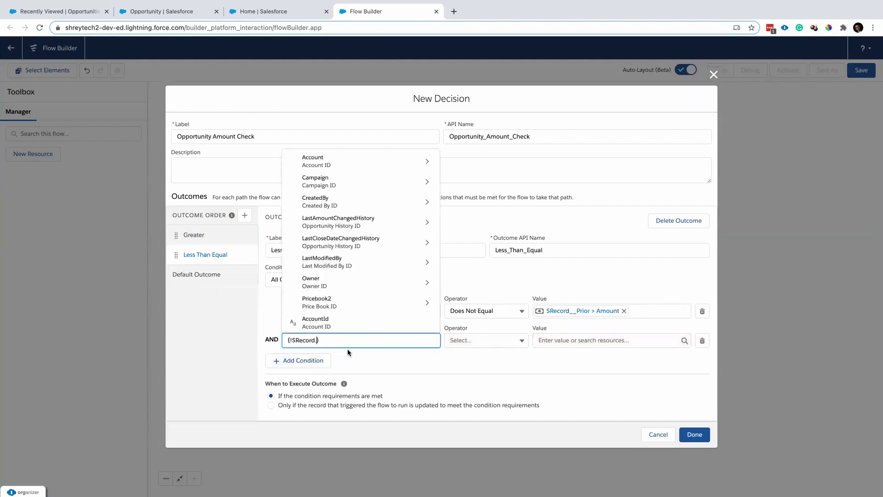
{"action": "type", "text": "am"}
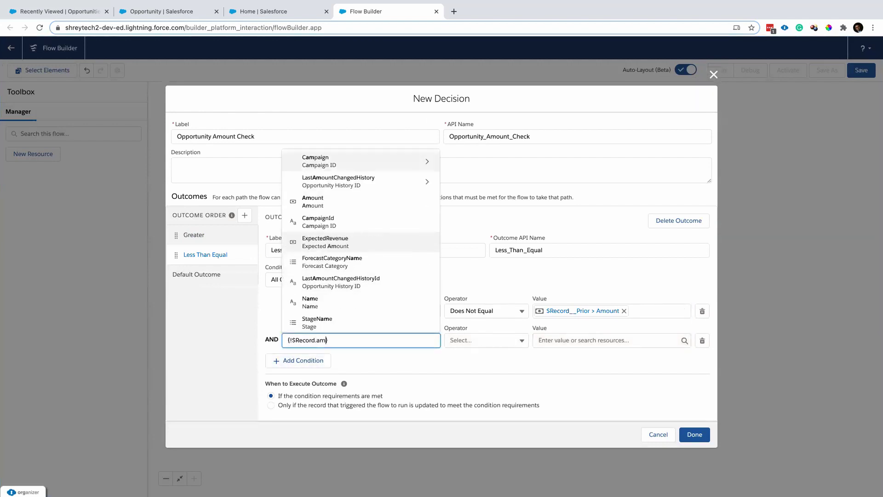
{"action": "left_click", "coordinate": [329, 201]}
{"action": "left_click", "coordinate": [515, 340]}
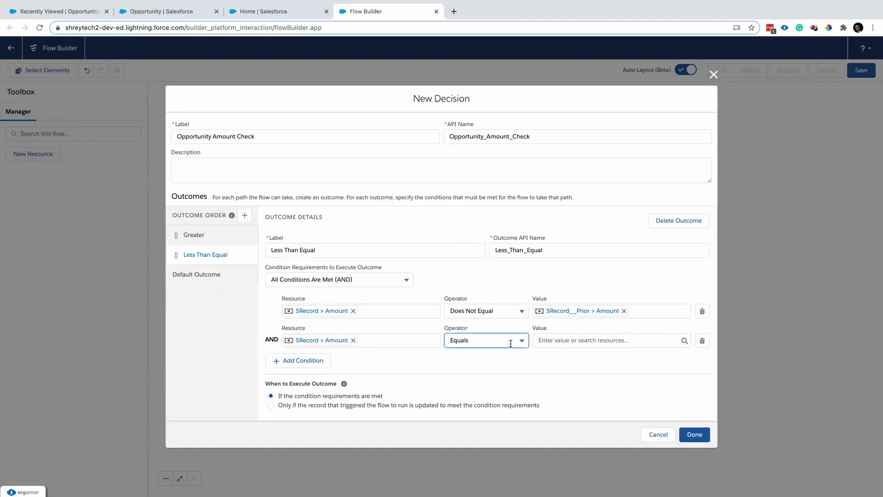
{"action": "left_click", "coordinate": [486, 438]}
{"action": "left_click", "coordinate": [572, 340]}
{"action": "type", "text": "100000"}
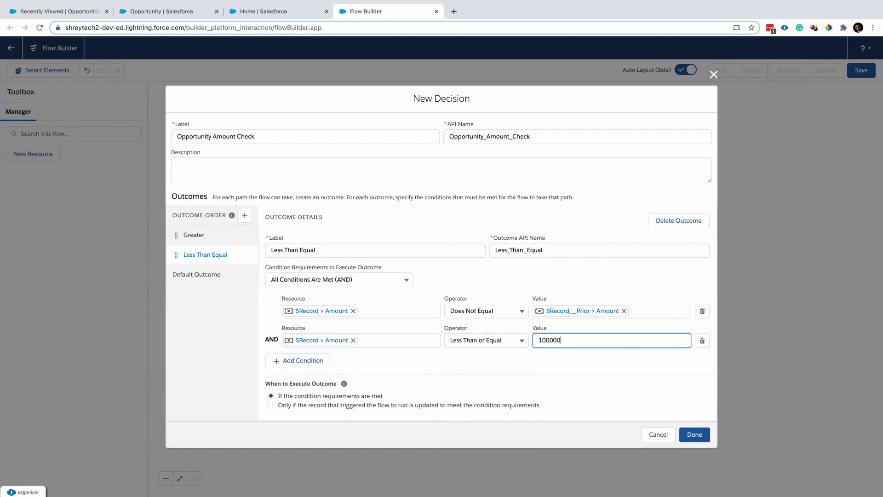
Add a third condition requiring Rating Does Not Equal NORMAL and finish the decision
{"action": "left_click", "coordinate": [299, 360]}
{"action": "left_click", "coordinate": [322, 355]}
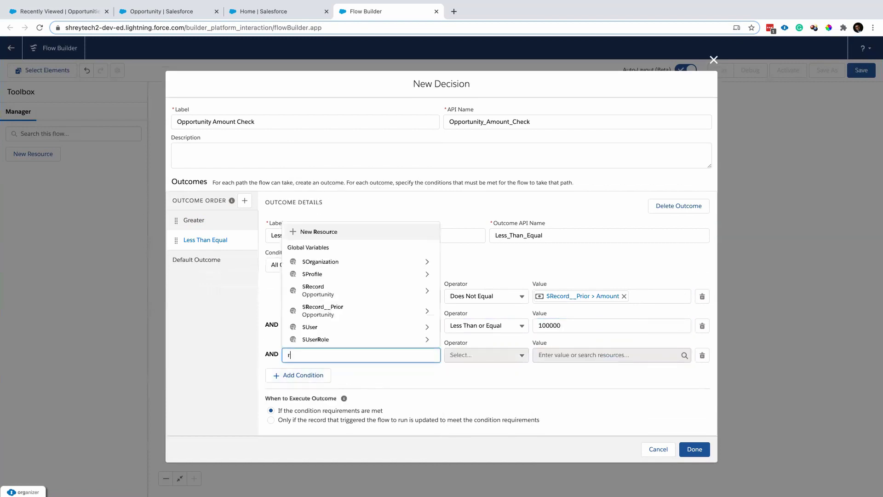
{"action": "type", "text": "rec"}
{"action": "left_click", "coordinate": [336, 317]}
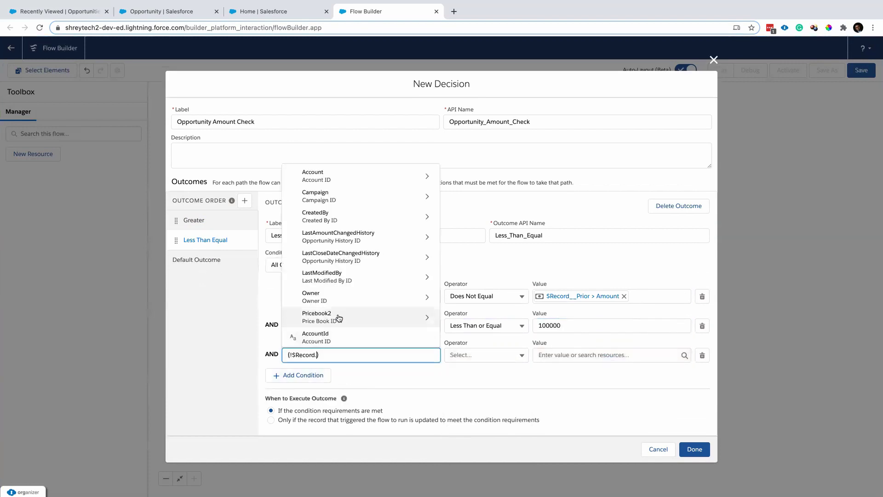
{"action": "type", "text": "rat"}
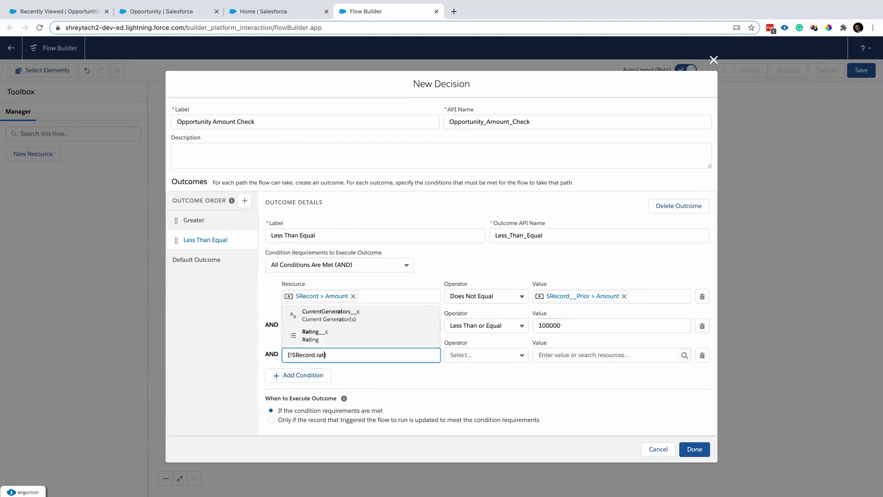
{"action": "left_click", "coordinate": [346, 336]}
{"action": "left_click", "coordinate": [481, 354]}
{"action": "left_click", "coordinate": [503, 390]}
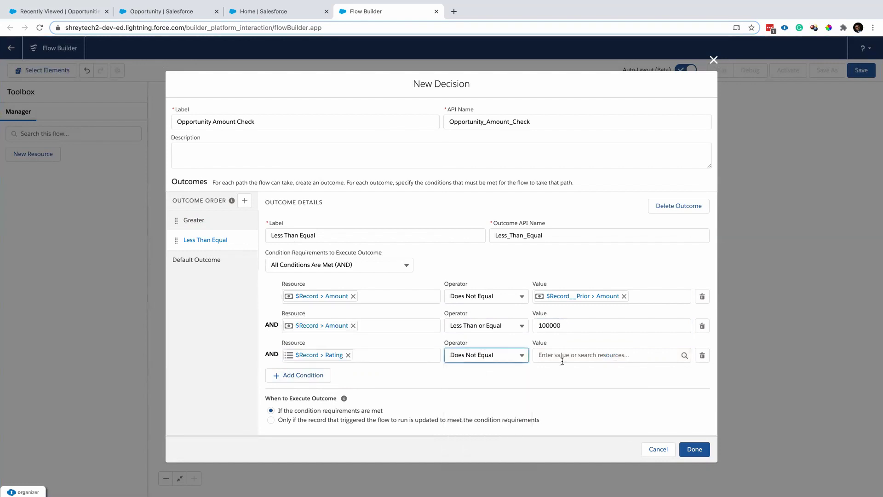
{"action": "left_click", "coordinate": [561, 355]}
{"action": "left_click", "coordinate": [561, 225]}
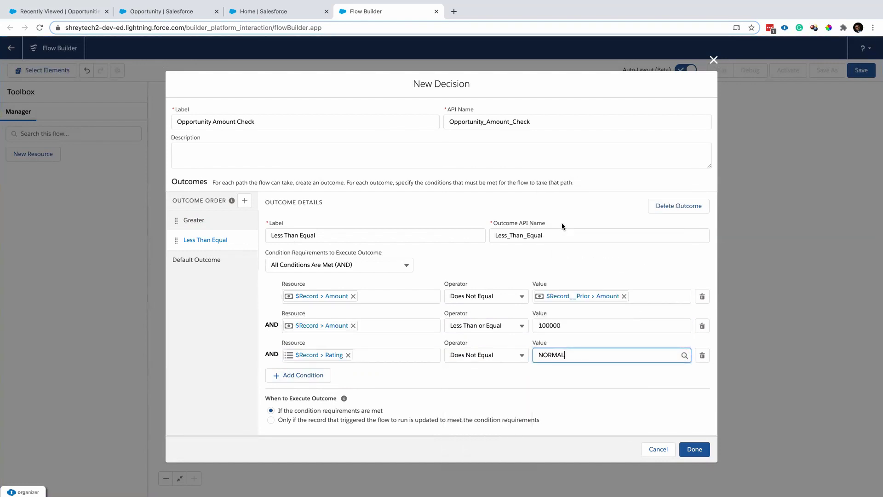
{"action": "left_click", "coordinate": [687, 449]}
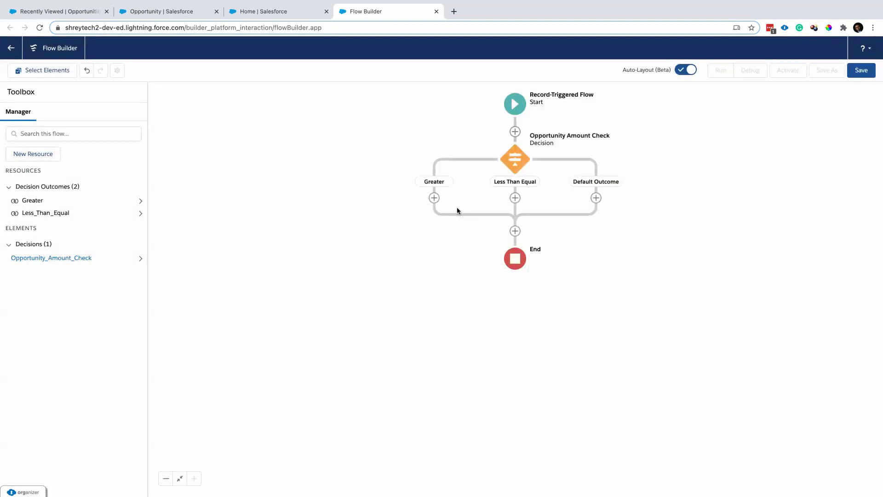
On the Greater branch, add an assignment setting {!$Record.Rating__c} Equals HOT
{"action": "left_click", "coordinate": [434, 198]}
{"action": "left_click", "coordinate": [428, 259]}
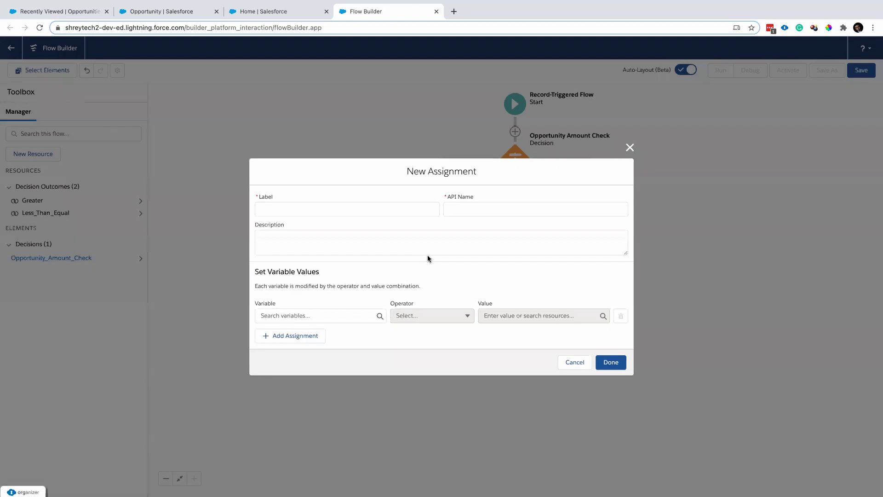
{"action": "type", "text": "Update Rating to HOT"}
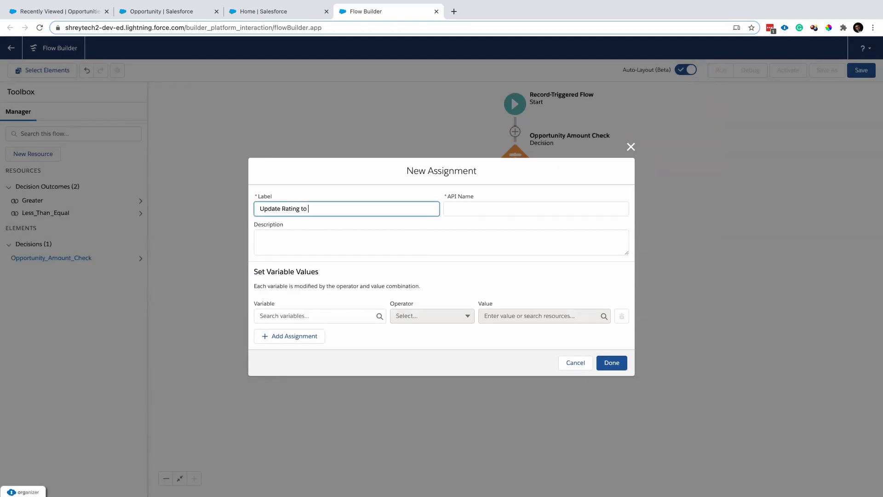
{"action": "left_click", "coordinate": [345, 316]}
{"action": "left_click", "coordinate": [311, 383]}
{"action": "type", "text": "rat"}
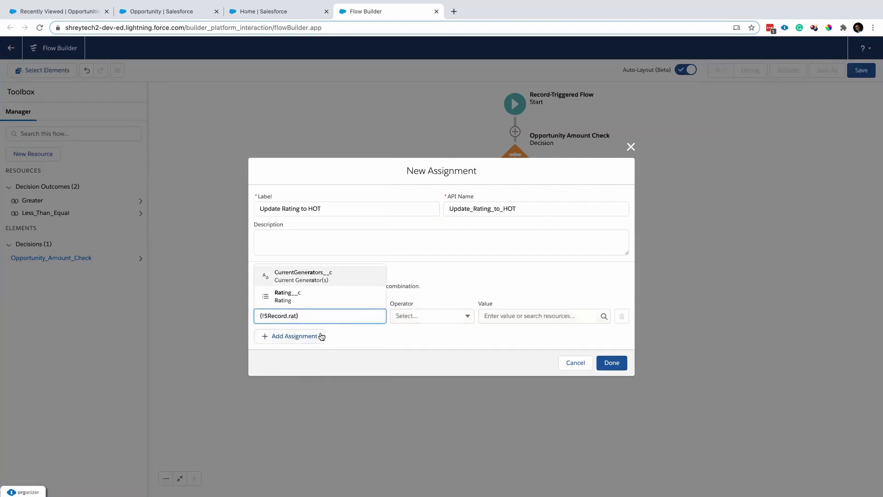
{"action": "left_click", "coordinate": [323, 298]}
{"action": "left_click", "coordinate": [569, 316]}
{"action": "left_click", "coordinate": [529, 169]}
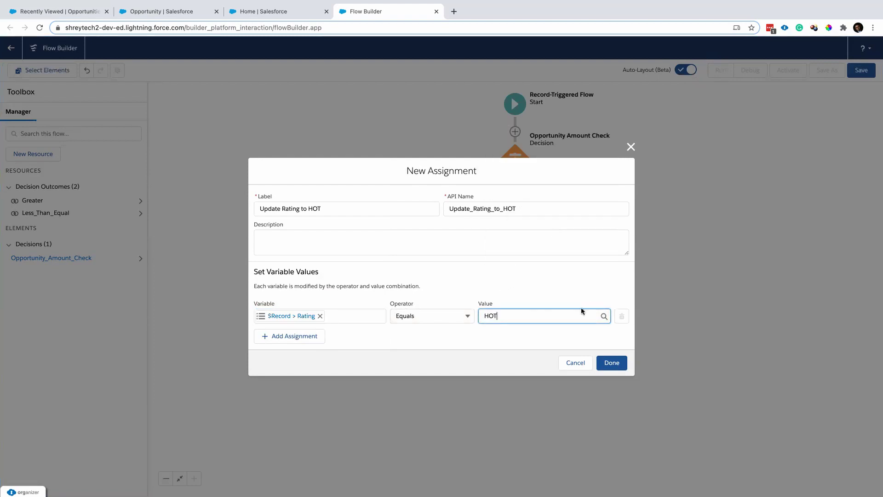
{"action": "left_click", "coordinate": [612, 364]}
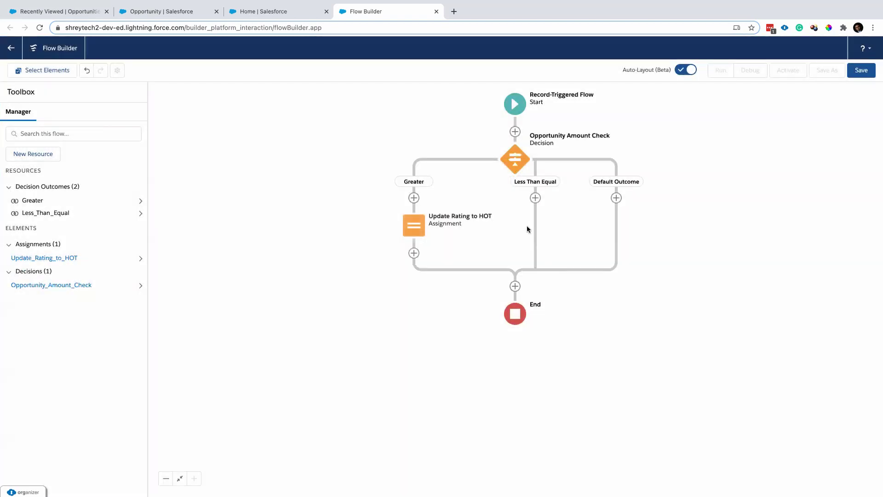
On the Less Than Equal branch, add assignment 'Update Rating to NORMAL' setting Rating Equals NORMAL
{"action": "left_click", "coordinate": [536, 198]}
{"action": "left_click", "coordinate": [523, 258]}
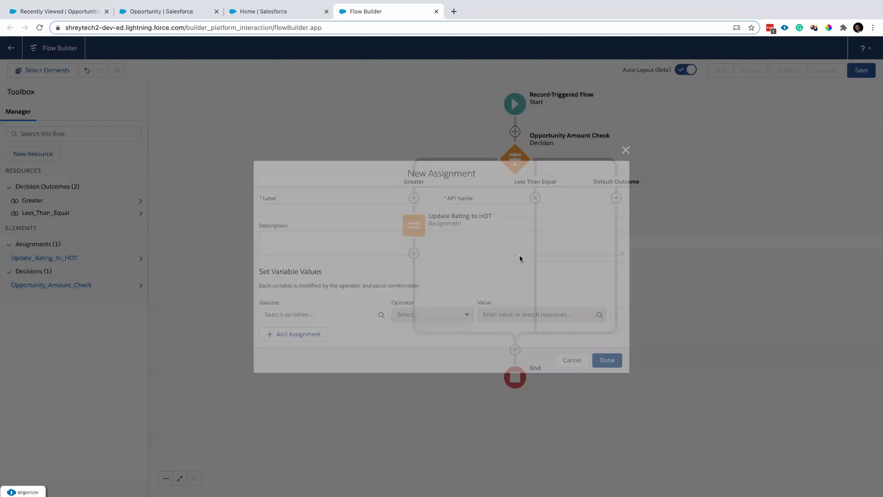
{"action": "type", "text": "Update "}
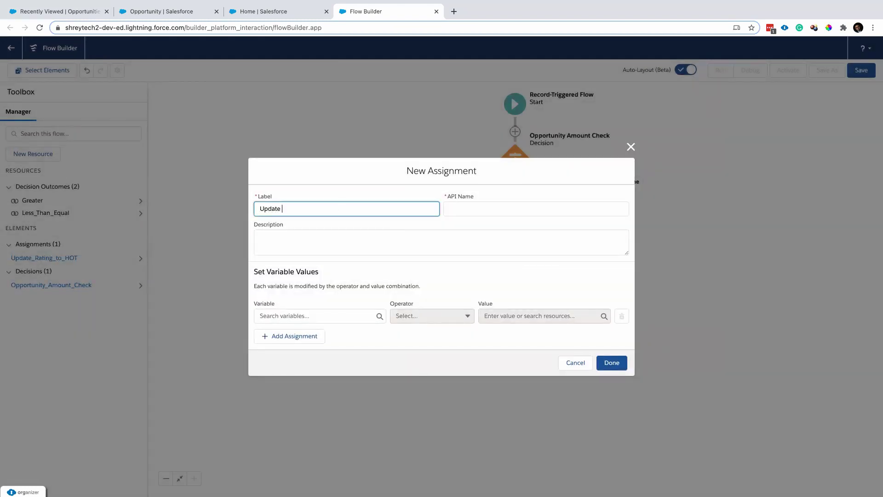
{"action": "type", "text": "Rating to NORMAL"}
{"action": "left_click", "coordinate": [318, 316]}
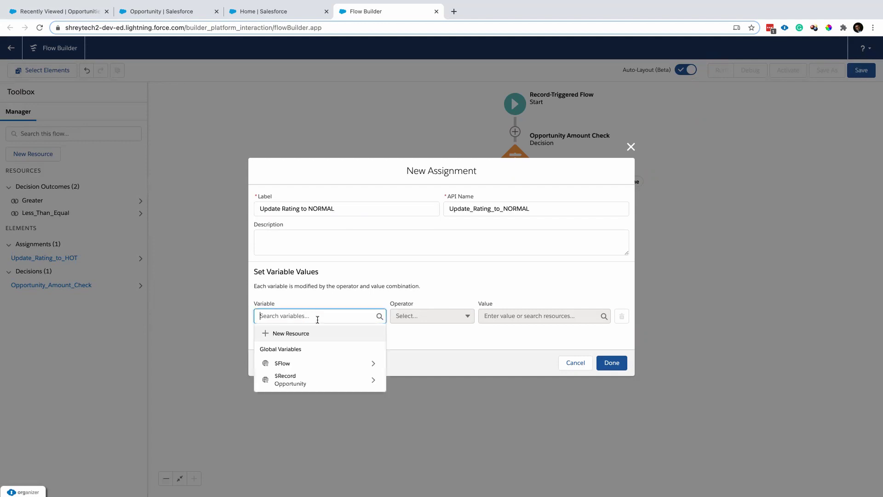
{"action": "left_click", "coordinate": [308, 378]}
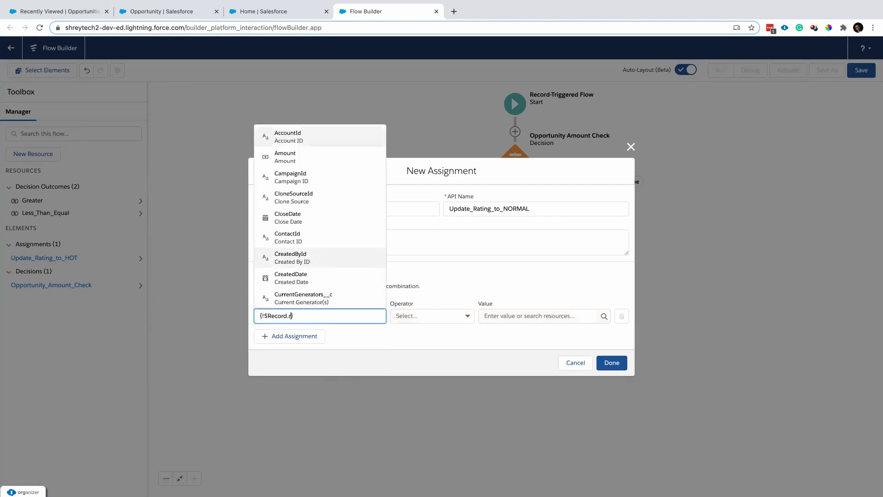
{"action": "type", "text": "rat"}
{"action": "left_click", "coordinate": [290, 297]}
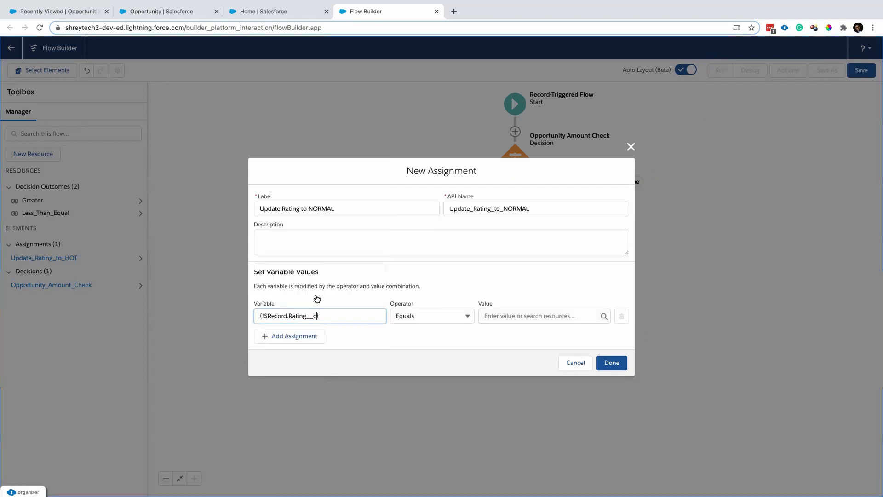
{"action": "left_click", "coordinate": [519, 316]}
{"action": "left_click", "coordinate": [511, 188]}
{"action": "left_click", "coordinate": [605, 362]}
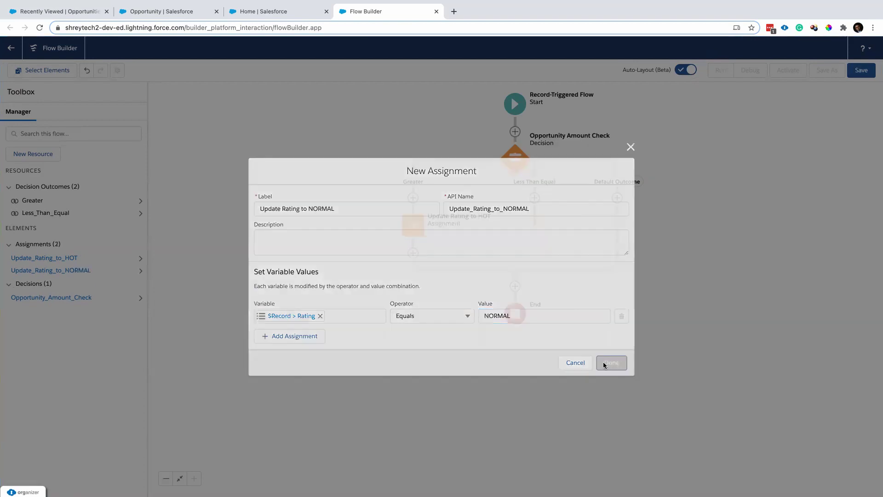
Save the flow with the label 'Opportunity Rating Update' and activate Version 1
{"action": "left_click", "coordinate": [862, 70]}
{"action": "left_click", "coordinate": [336, 240]}
{"action": "type", "text": "Opportunity Rating UPdat"}
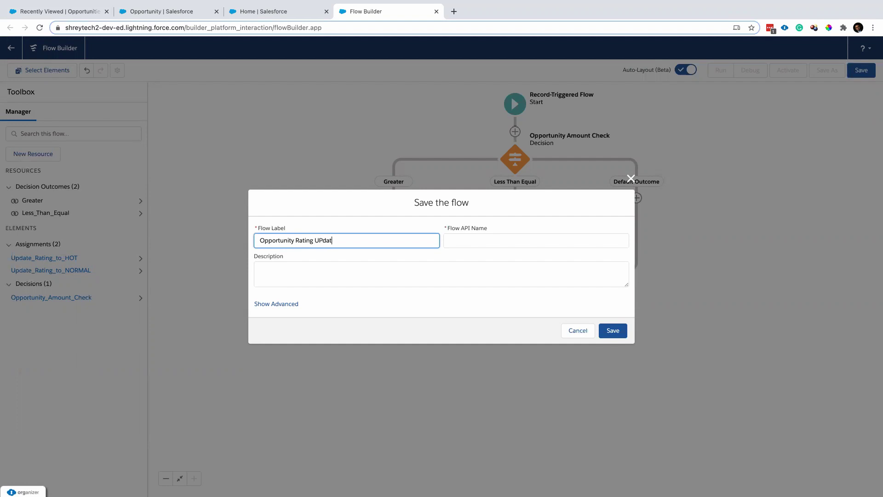
{"action": "type", "text": "e"}
{"action": "key", "text": "Tab"}
{"action": "left_click", "coordinate": [606, 331]}
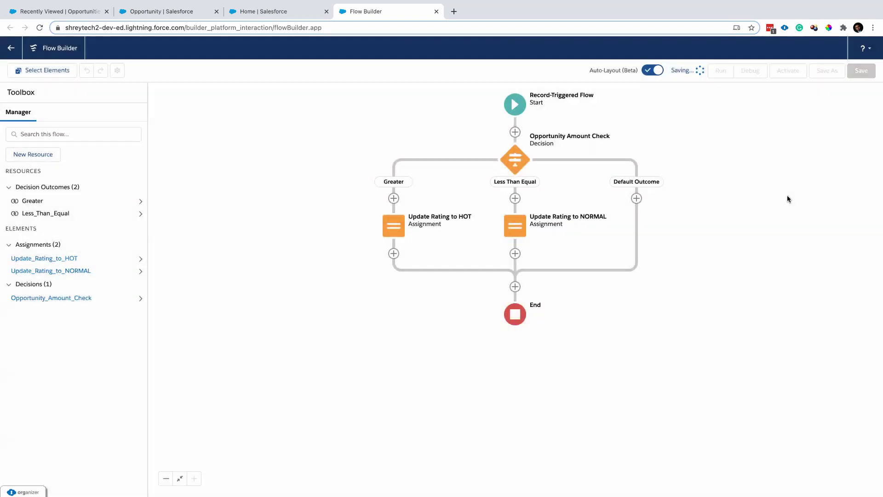
{"action": "left_click", "coordinate": [790, 71]}
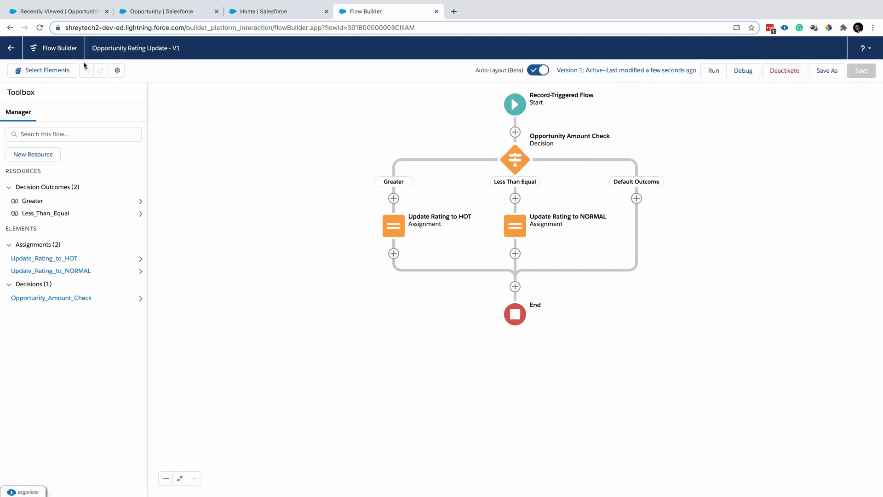
Open the Grand Hotels SLA opportunity from the All Opportunities list view
{"action": "left_click", "coordinate": [68, 13]}
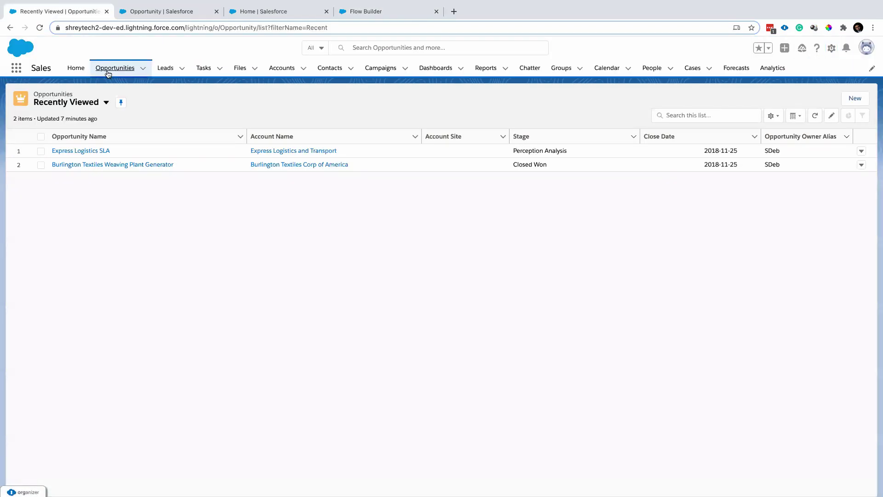
{"action": "left_click", "coordinate": [106, 102]}
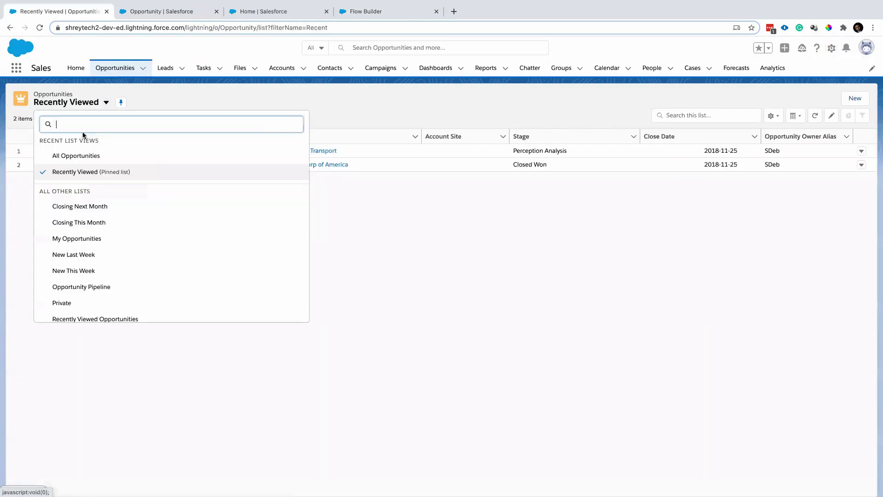
{"action": "left_click", "coordinate": [76, 157]}
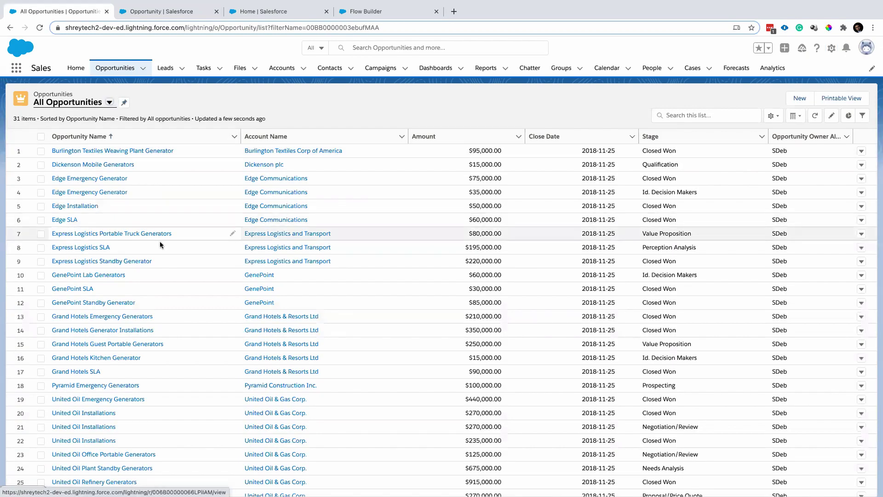
{"action": "left_click", "coordinate": [79, 372]}
{"action": "left_click", "coordinate": [87, 200]}
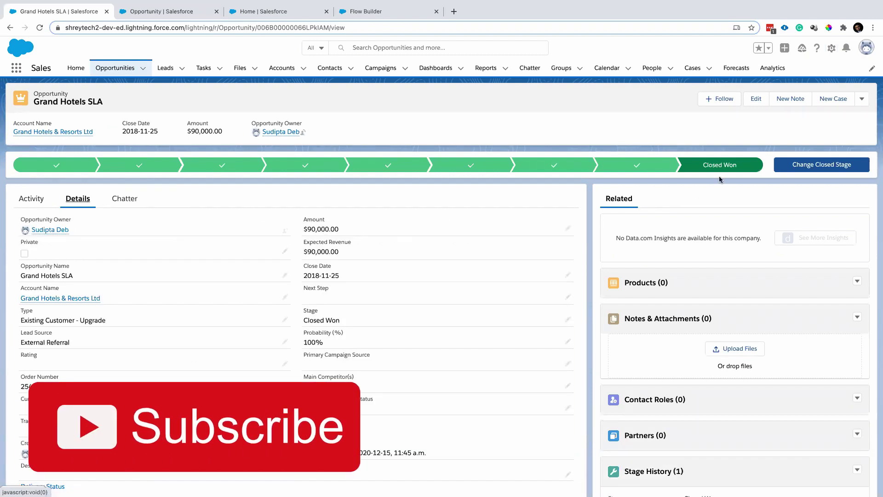
Change the opportunity's Amount to 110000 and save it
{"action": "left_click", "coordinate": [759, 101]}
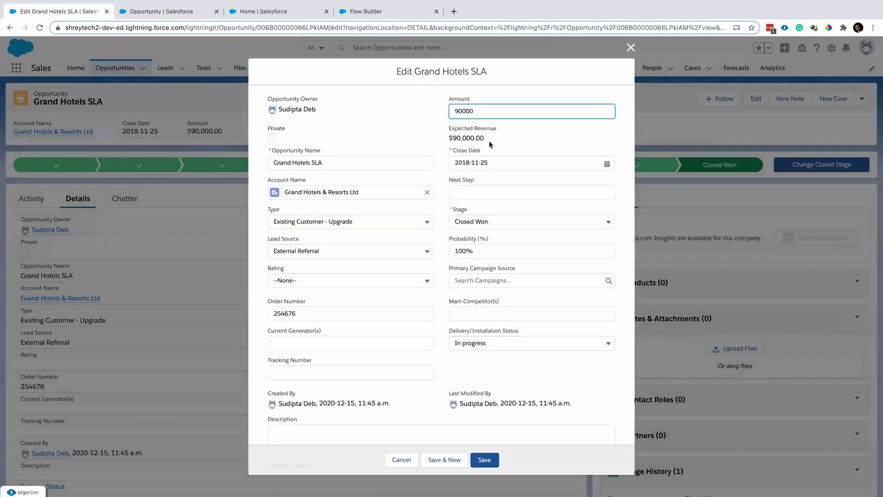
{"action": "key", "text": "super+a"}
{"action": "type", "text": "11"}
{"action": "scroll", "coordinate": [481, 113], "scroll_direction": "down", "scroll_amount": 1}
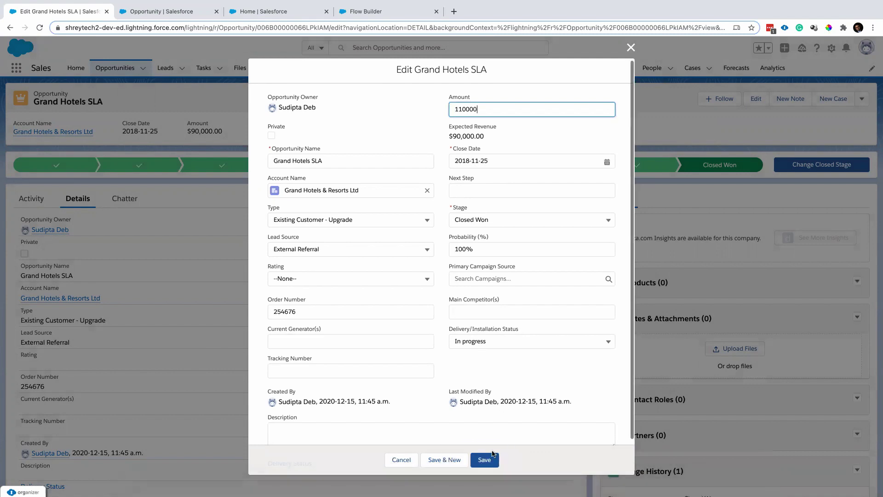
{"action": "left_click", "coordinate": [485, 460]}
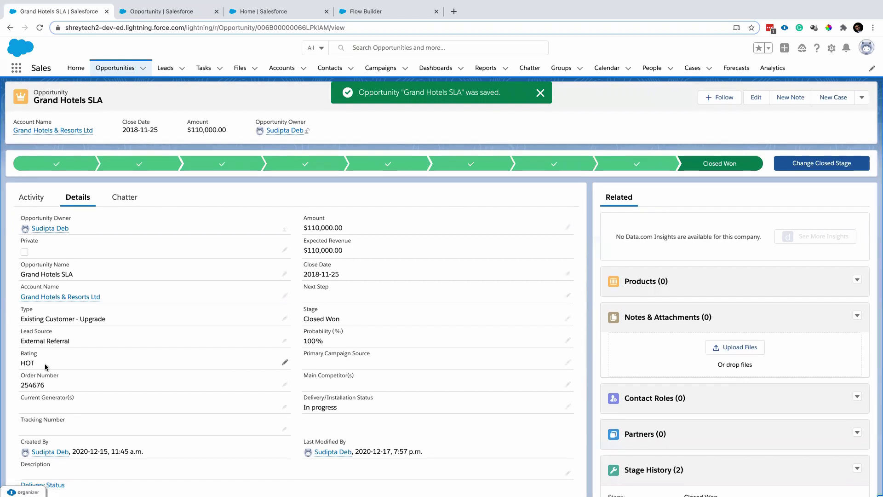
Lower Grand Hotels SLA's Amount to 10000 and save, turning its Rating NORMAL
{"action": "left_click", "coordinate": [755, 97]}
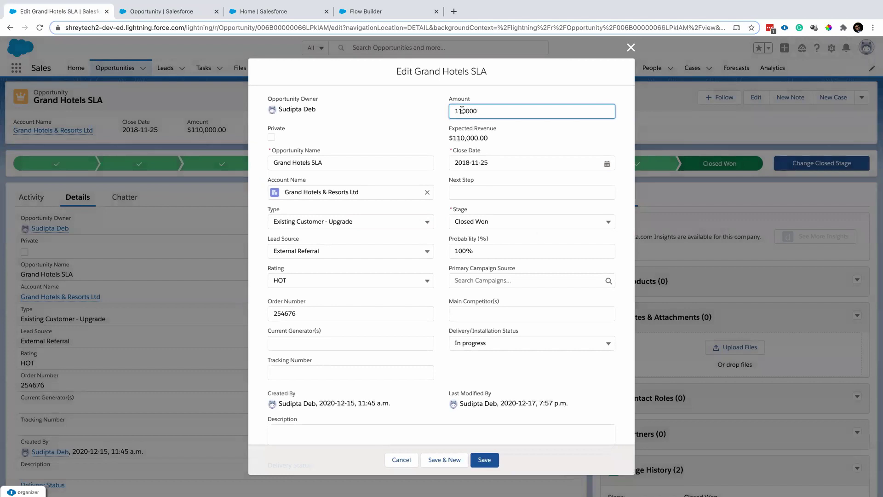
{"action": "key", "text": "BackSpace"}
{"action": "left_click", "coordinate": [485, 460]}
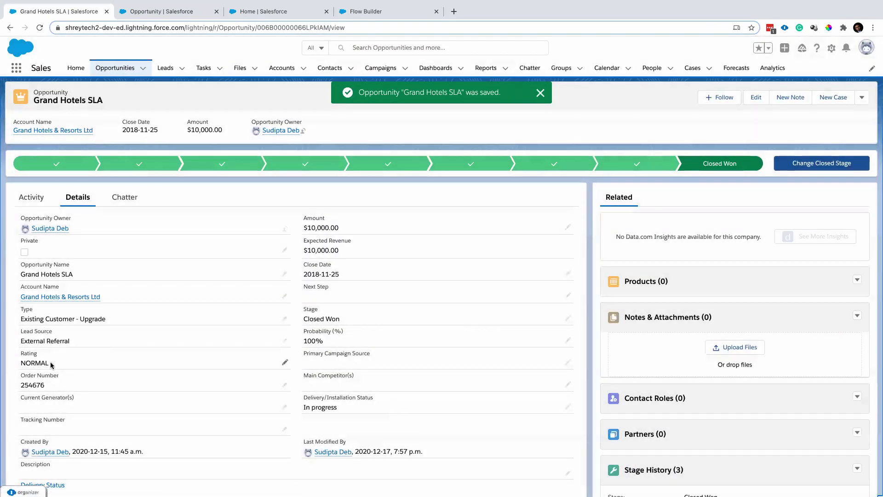
Change the opportunity's Close Date to 2018-11-29 and save
{"action": "left_click", "coordinate": [757, 98]}
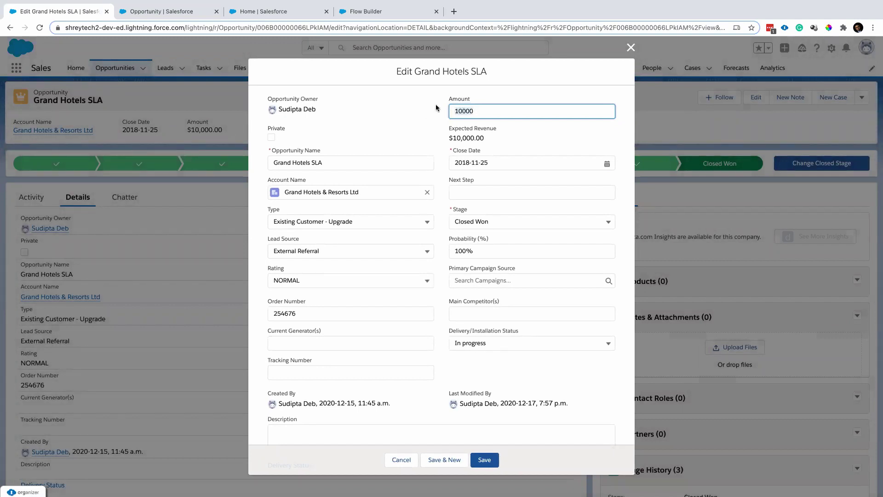
{"action": "left_click", "coordinate": [498, 161]}
{"action": "left_click", "coordinate": [568, 288]}
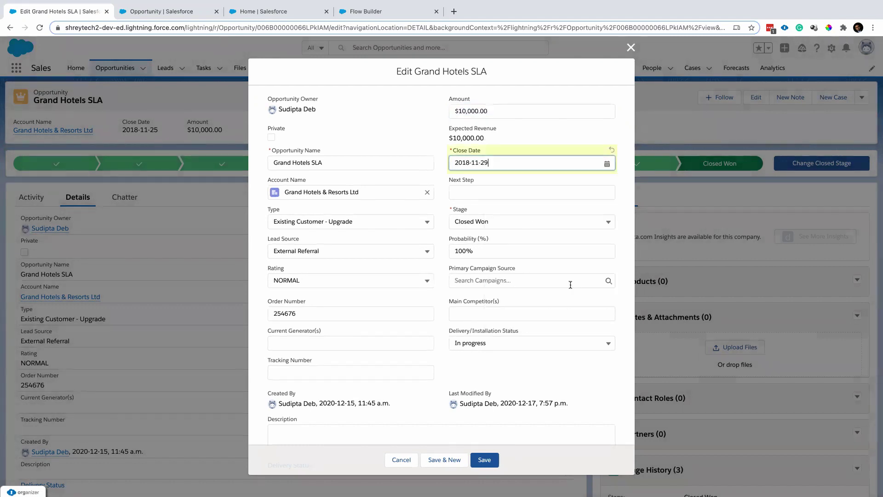
{"action": "left_click", "coordinate": [490, 463]}
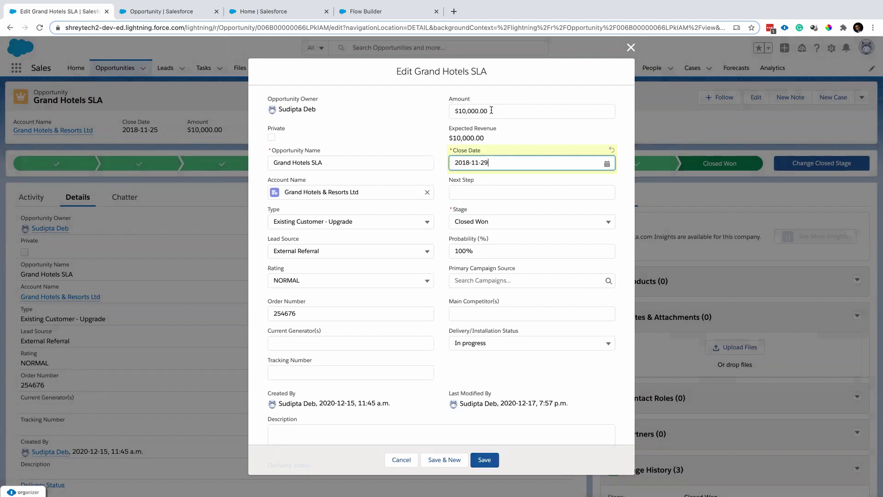
{"action": "left_click", "coordinate": [484, 459]}
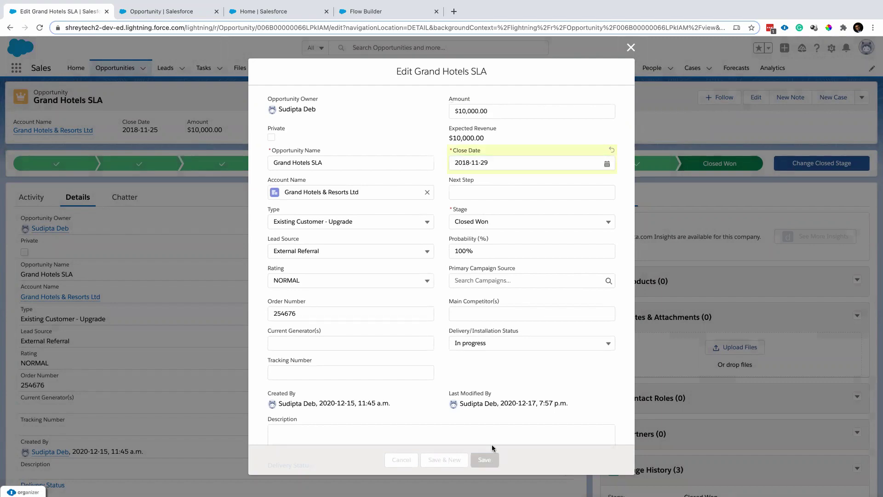